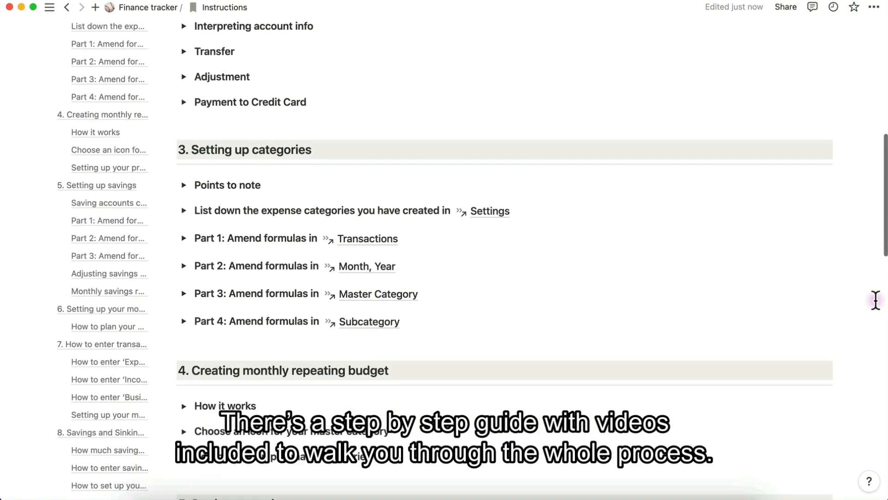
Look through the setup instructions and the Budget Overview section of the Finance tracker.
scroll(875, 299, down, 15)
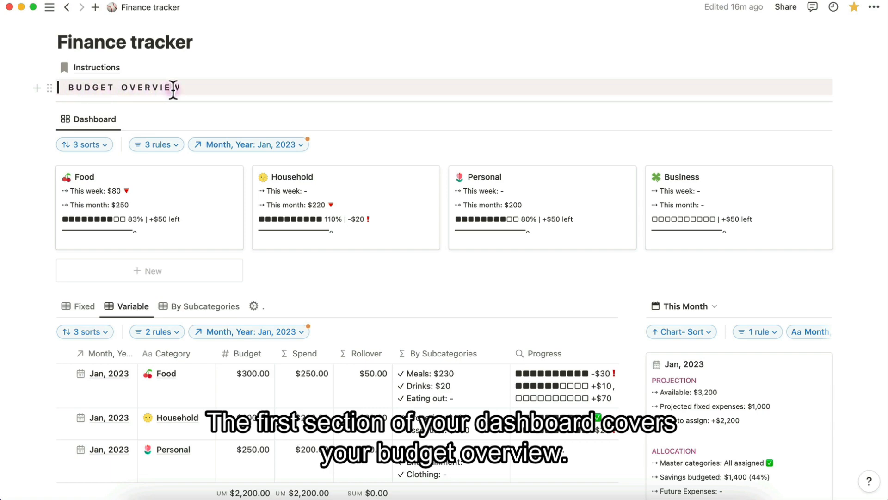
scroll(521, 290, down, 8)
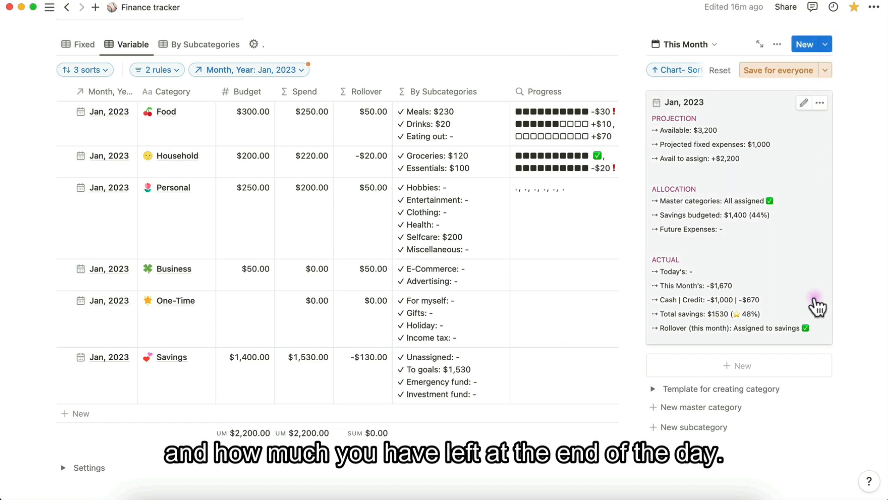
Examine the Income, Savings and Business 1 views of the Transactions section.
scroll(853, 333, down, 10)
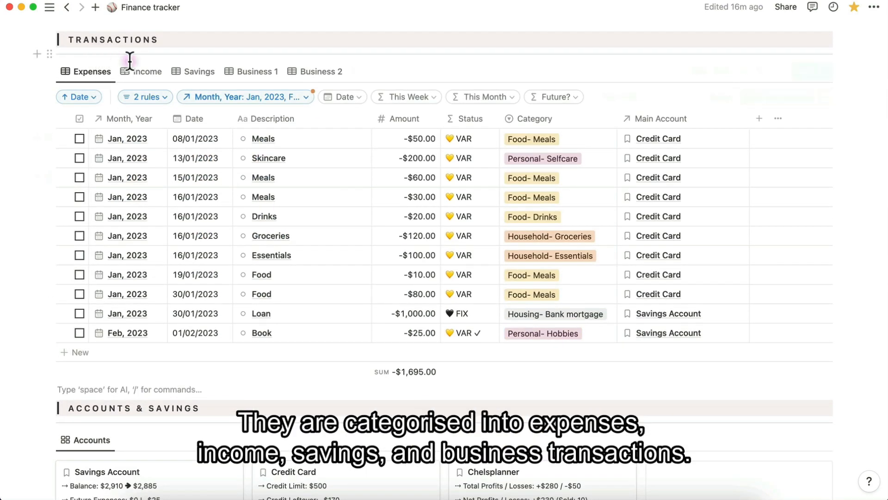
click(147, 72)
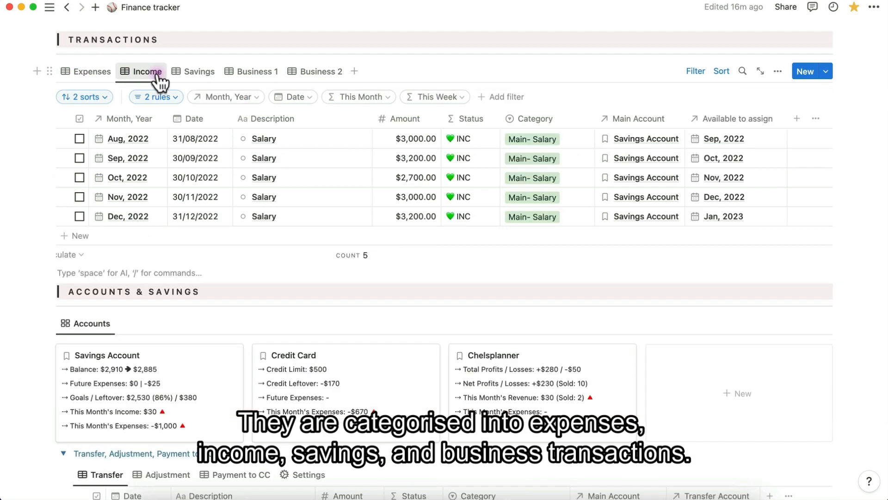
click(196, 74)
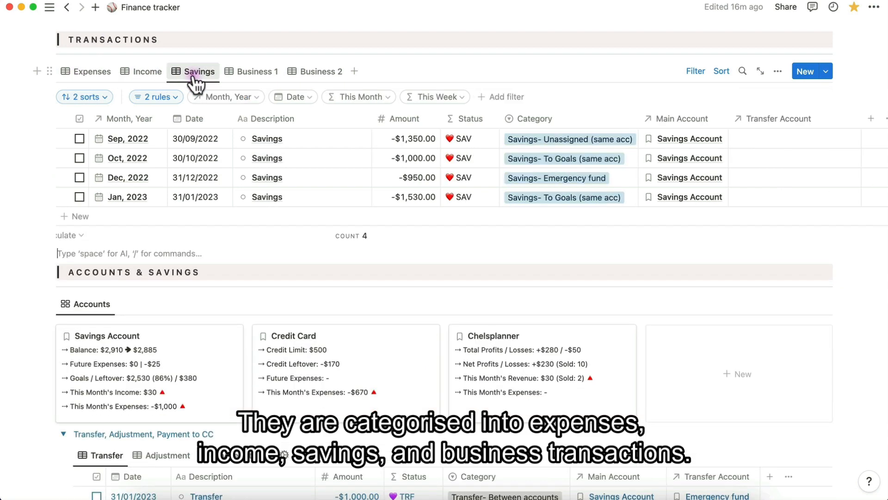
click(240, 79)
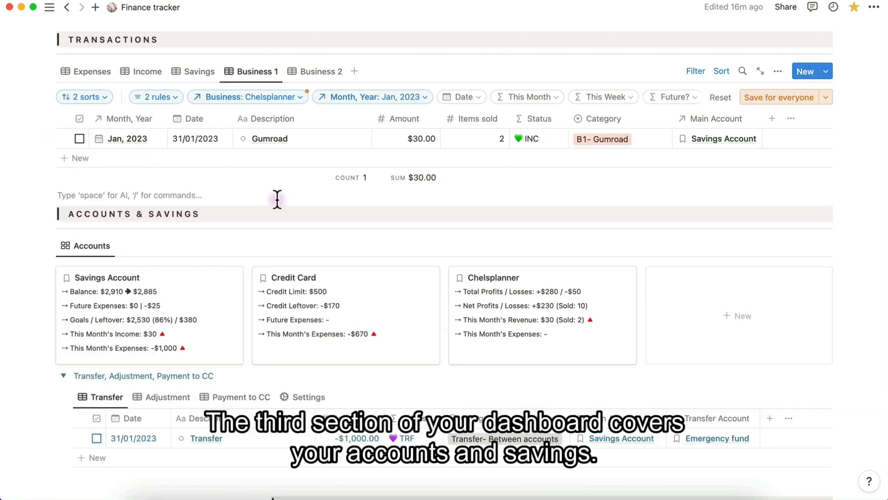
Expand the Transfer, Adjustment, Payment to CC section under Accounts & Savings and view its Adjustment, Payment to CC and Settings tables.
scroll(74, 49, down, 4)
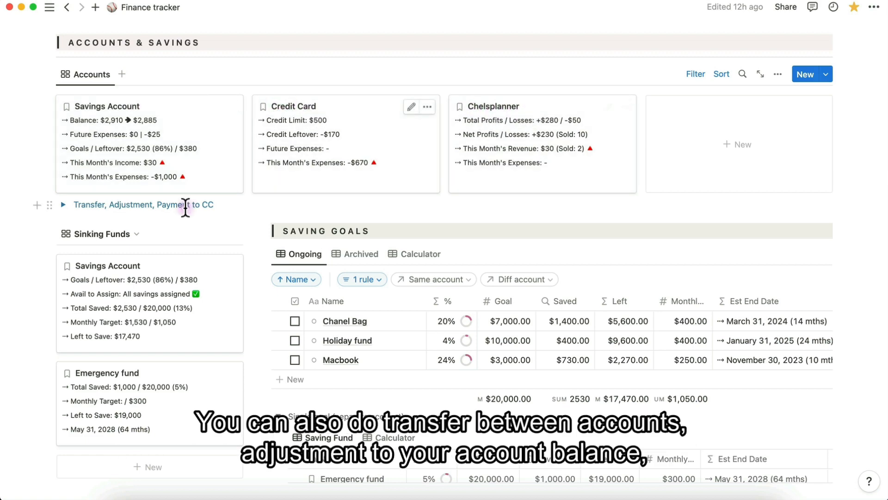
click(64, 204)
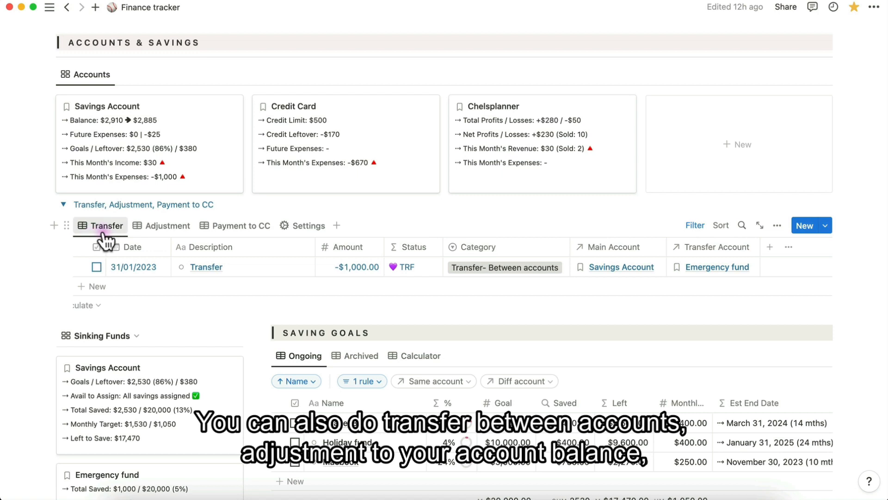
click(151, 226)
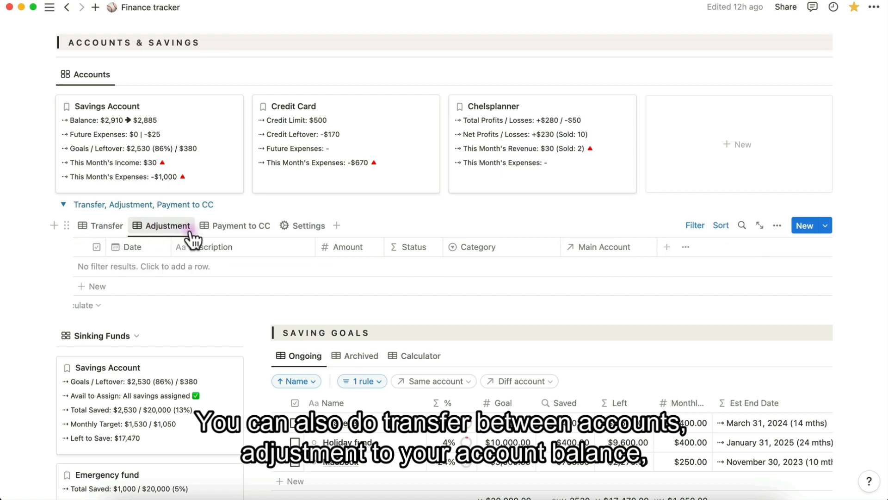
click(220, 235)
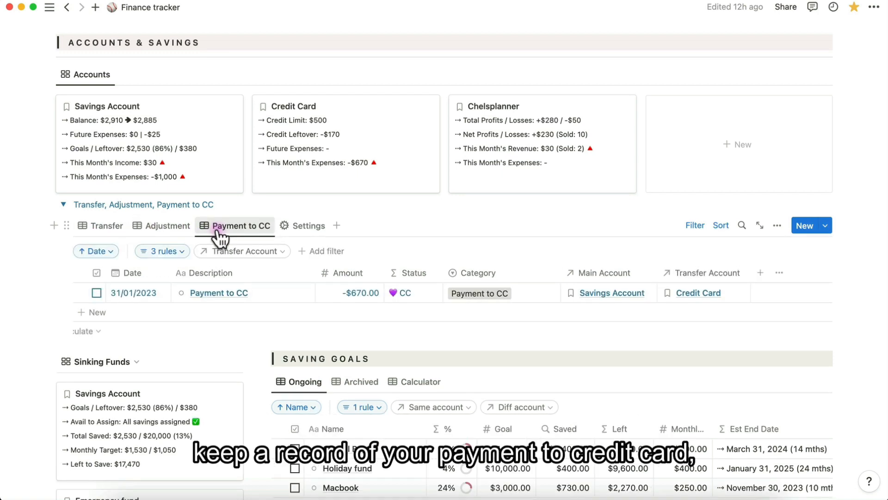
click(289, 231)
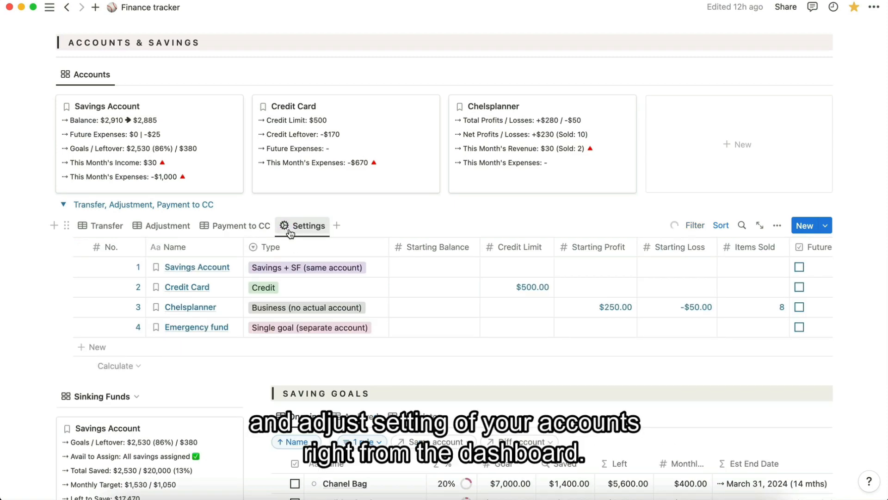
Review the By Year report's Incomings and Outgoings tables in the Reports section, and collapse the report.
scroll(290, 233, down, 6)
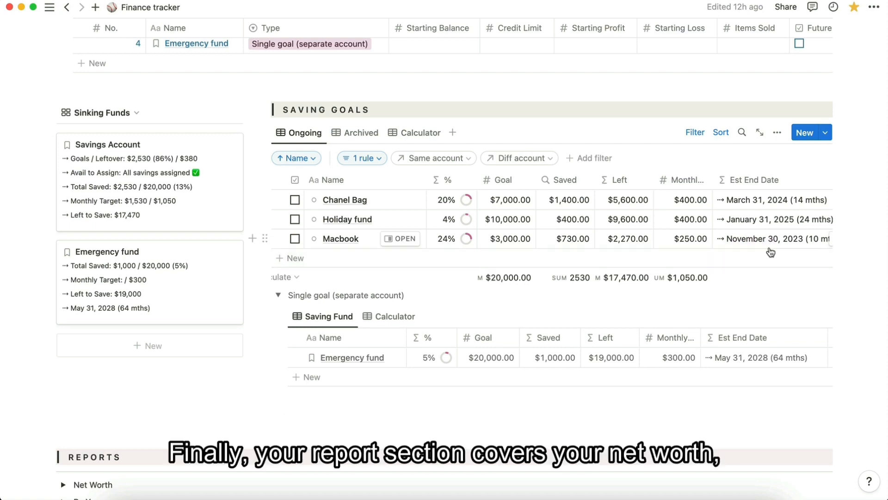
scroll(771, 252, down, 5)
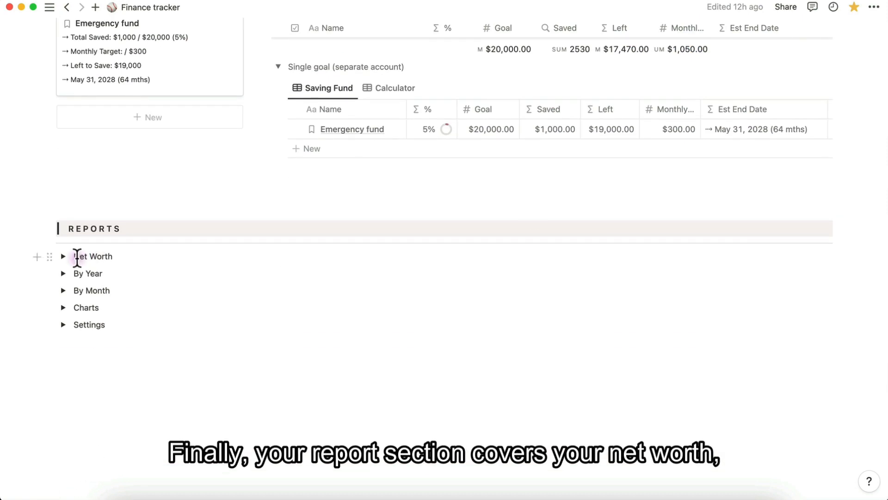
click(64, 273)
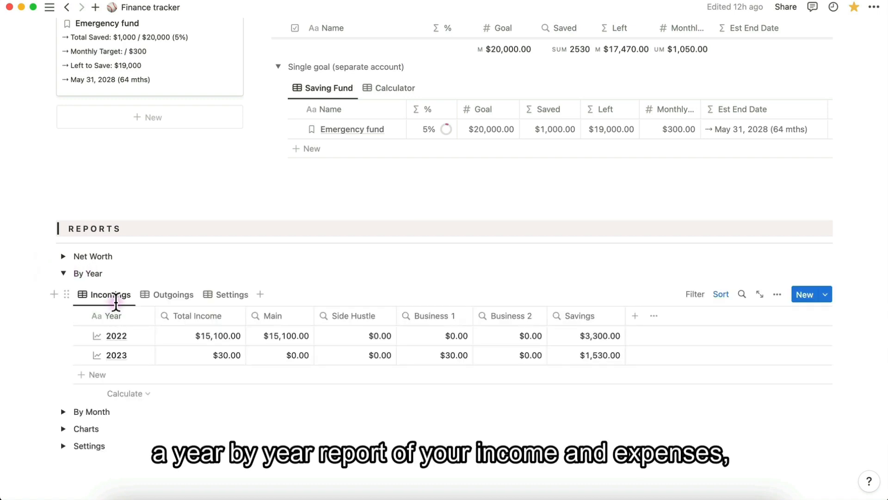
click(160, 303)
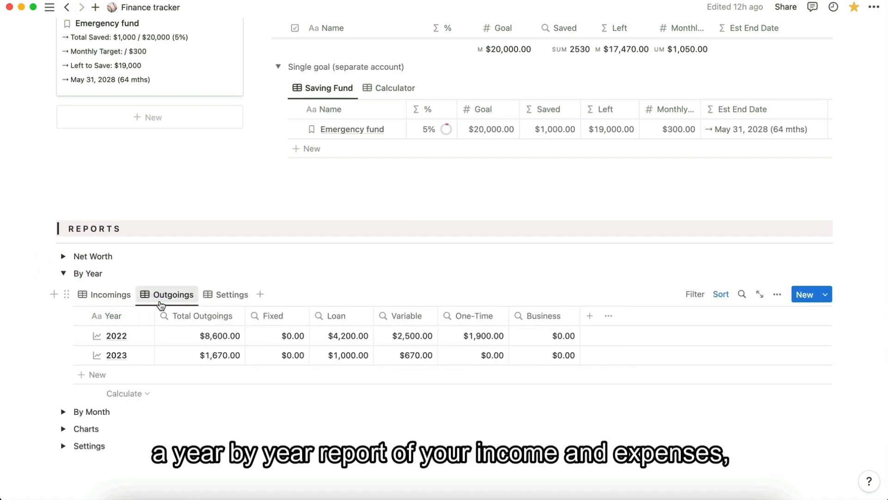
click(64, 273)
Expand the By Month report and read through the monthly income, expenses and savings cards in its Monthly Dashboard.
click(64, 290)
scroll(289, 403, down, 6)
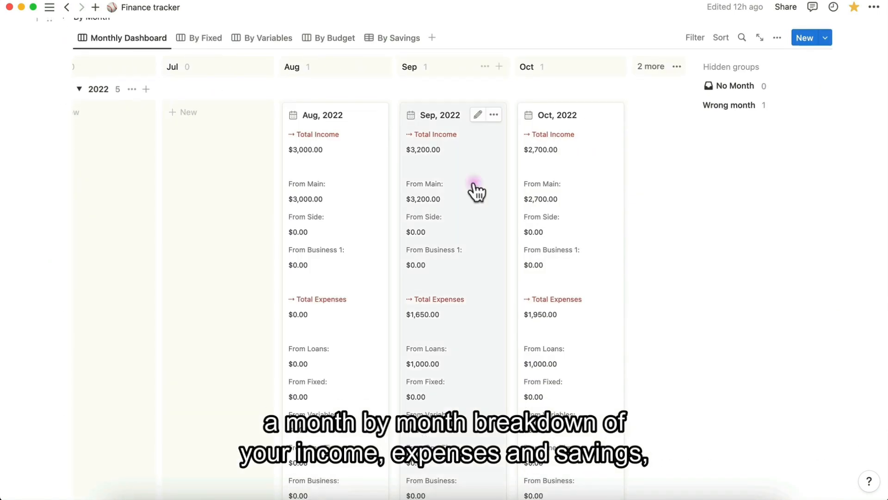
scroll(477, 191, down, 6)
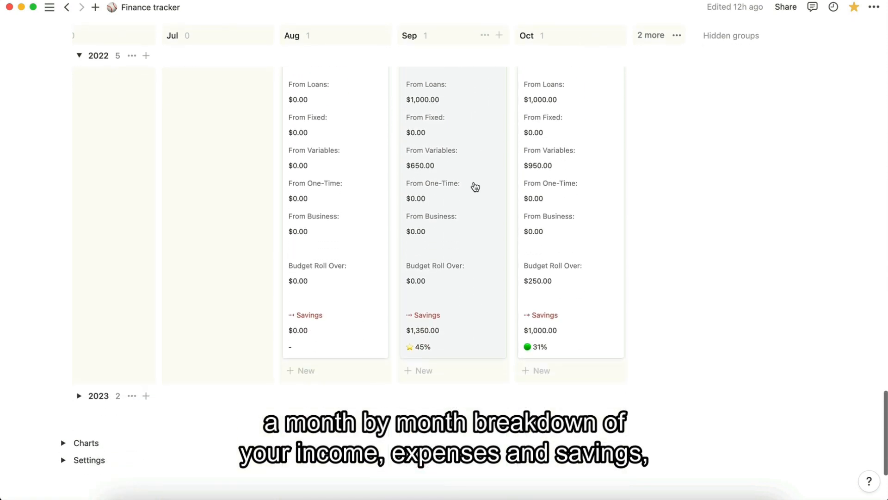
scroll(475, 187, up, 7)
View the By Month report by fixed expenses, variables, budget and savings, and collapse the report.
click(204, 99)
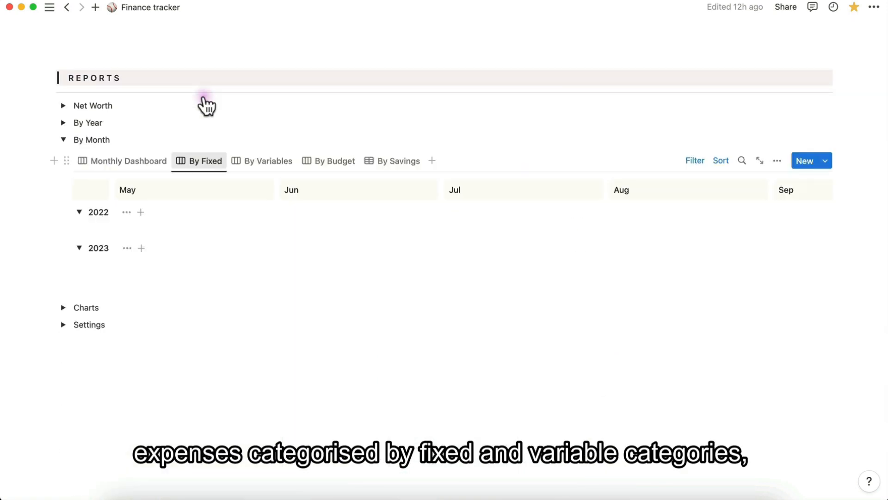
click(250, 174)
scroll(464, 244, down, 5)
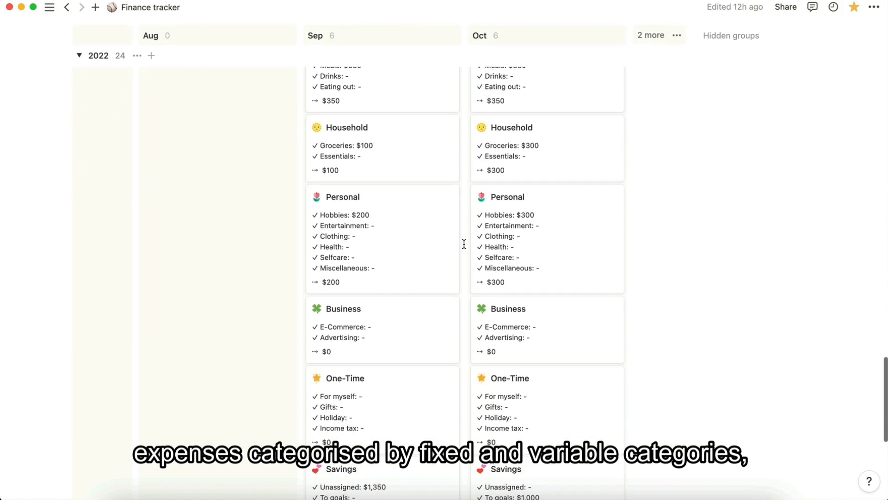
scroll(465, 244, down, 5)
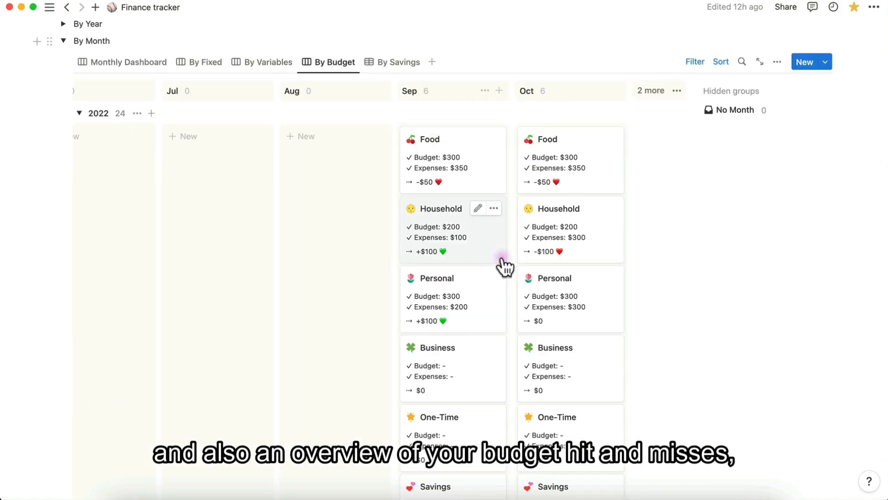
scroll(504, 262, down, 2)
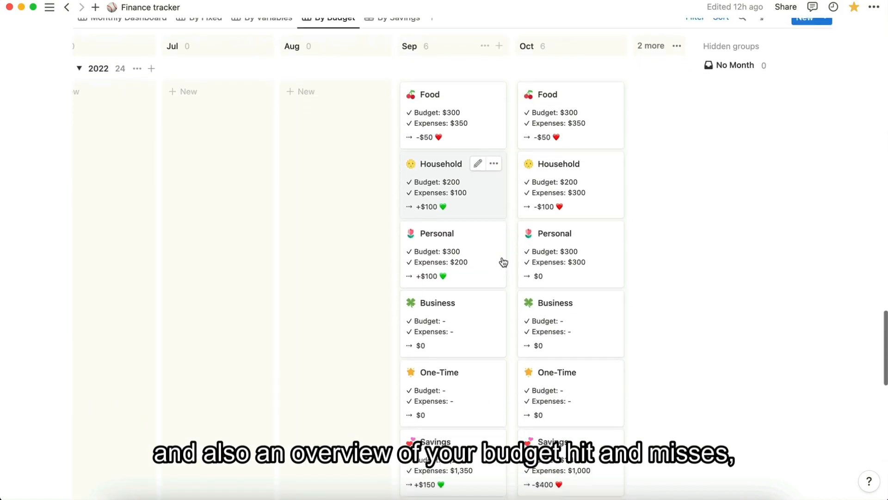
scroll(504, 262, down, 3)
scroll(503, 263, up, 3)
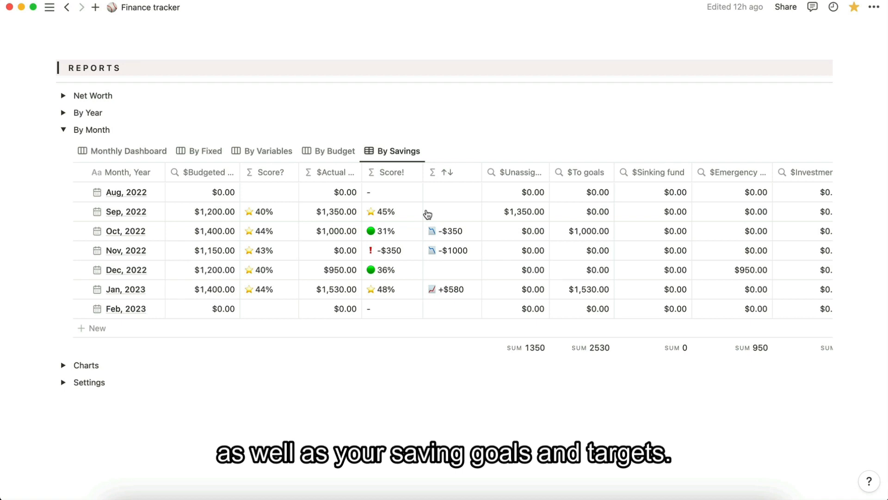
click(64, 130)
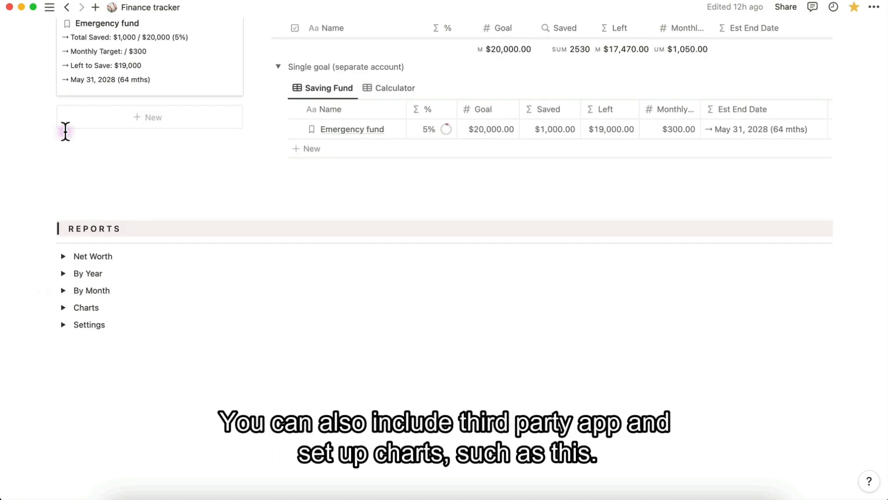
Expand the Charts report and look through the embedded savings, expenses and income charts.
click(64, 307)
scroll(214, 394, down, 4)
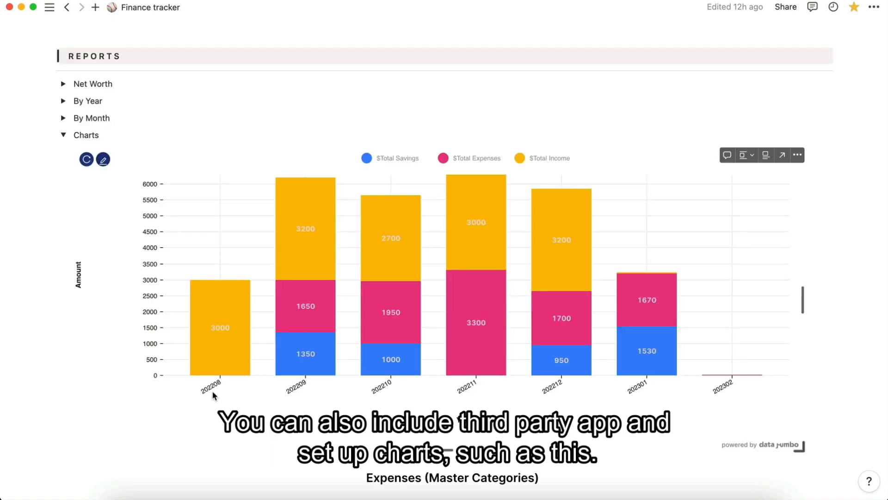
scroll(214, 394, down, 8)
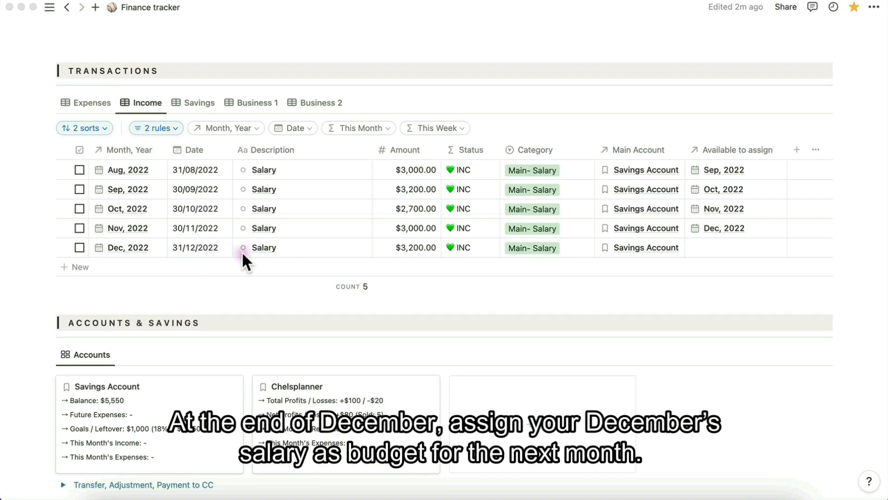
Create a Jan, 2023 month page and link it as Available to assign for the December 2022 salary.
click(719, 250)
text(Jan,)
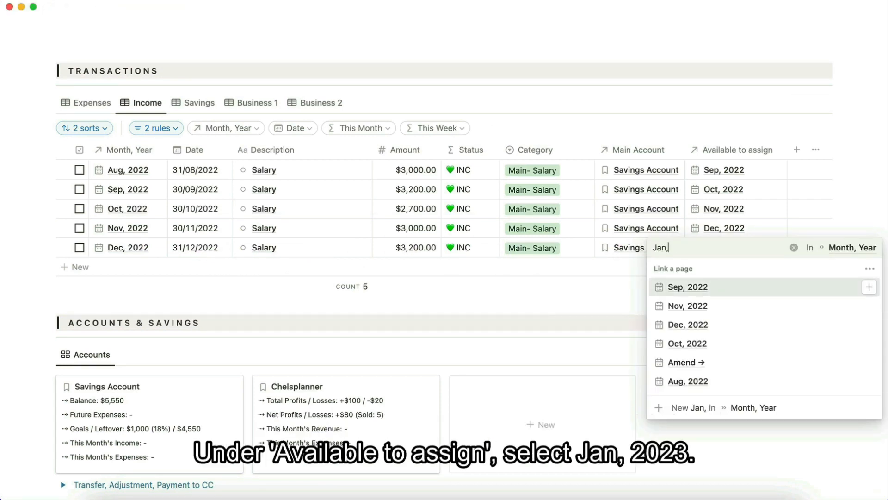
text( 2023)
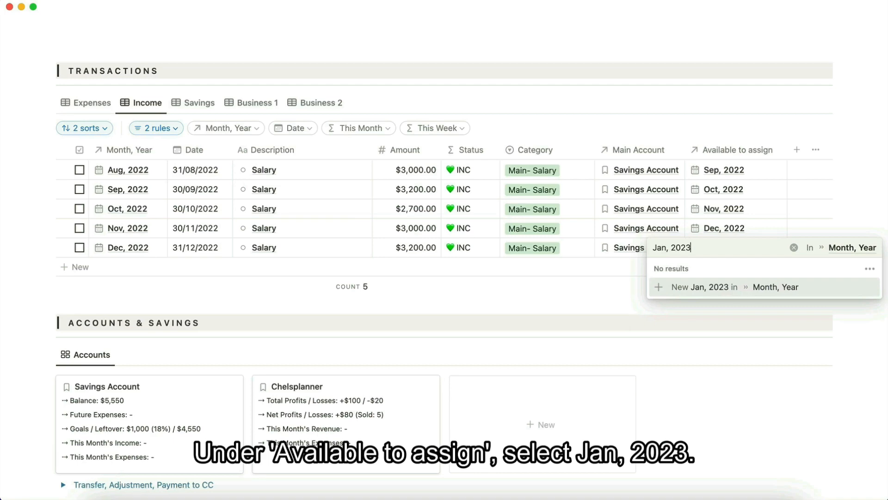
click(724, 288)
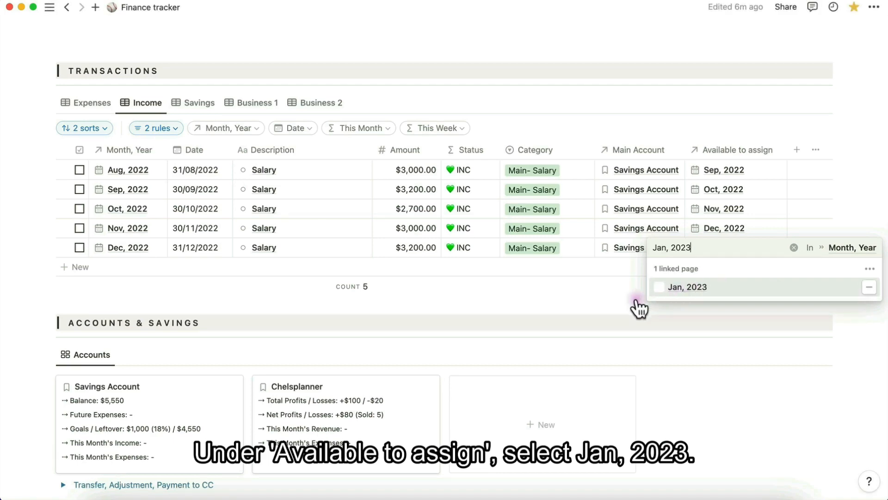
click(619, 299)
Set the Month, Year filter of the This Month summary to Jan, 2023.
scroll(618, 298, up, 20)
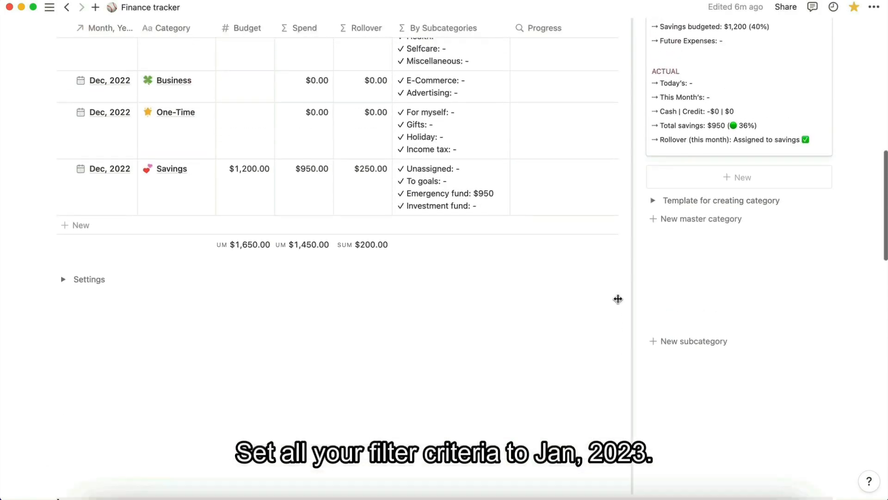
click(769, 111)
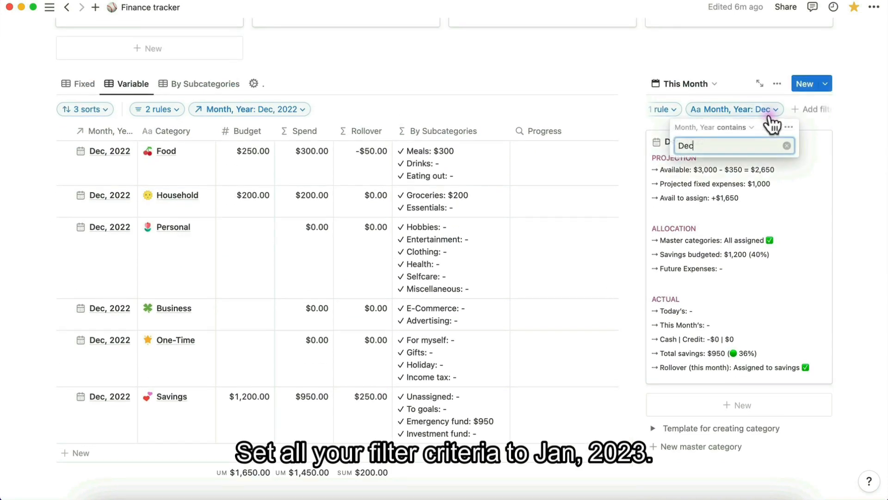
double_click(710, 145)
text(Jan,)
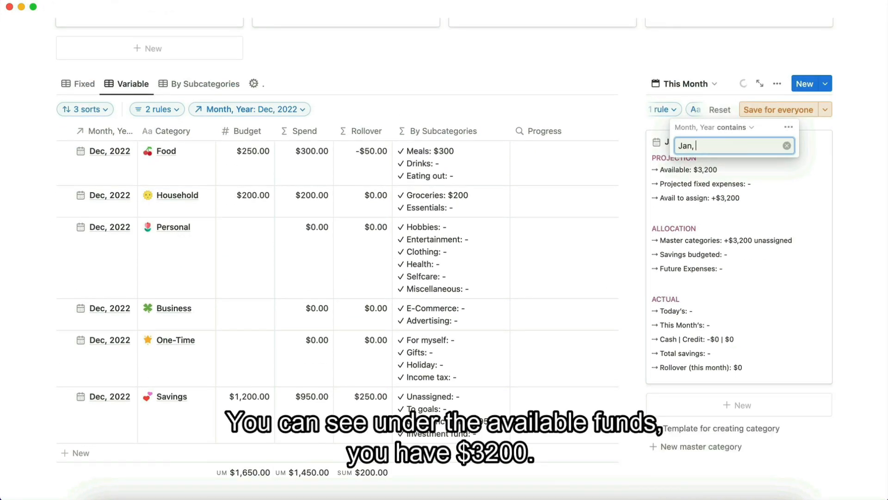
text( 202)
text(3)
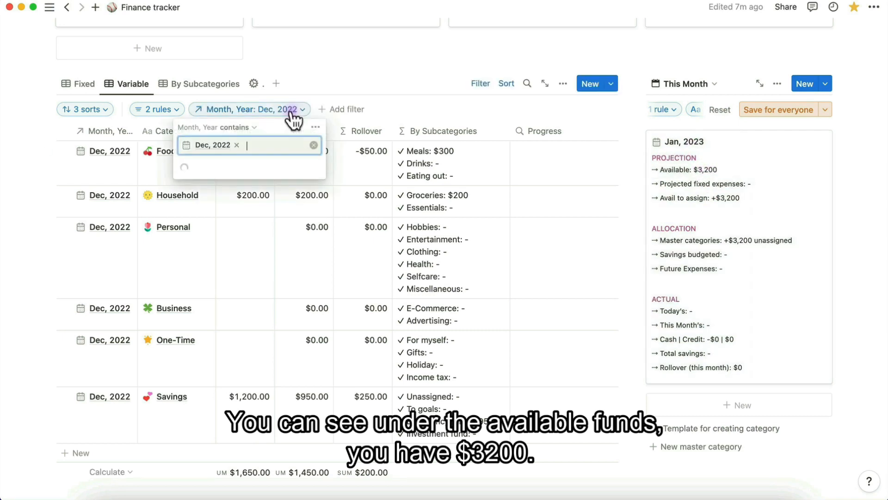
Set the Month, Year filter of both the Variable and Fixed budget tables to Jan, 2023.
text(Jan, 2023)
key(Return)
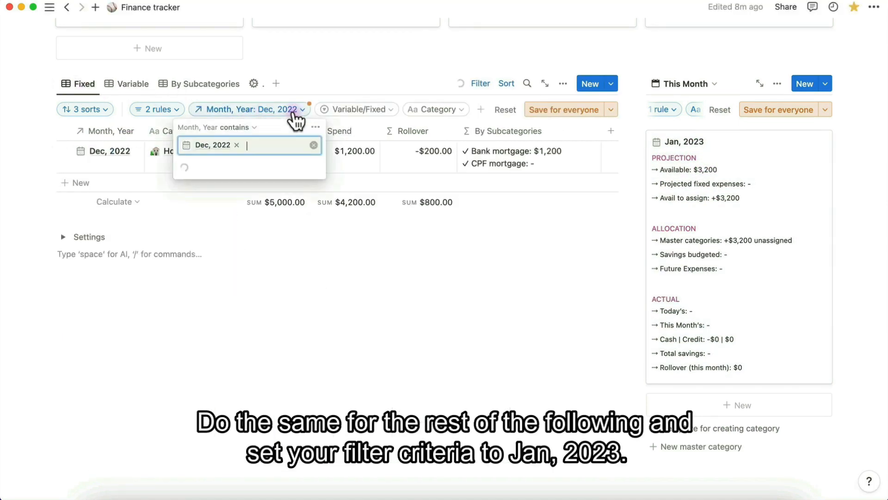
key(BackSpace)
text(Jan, 2023)
click(237, 170)
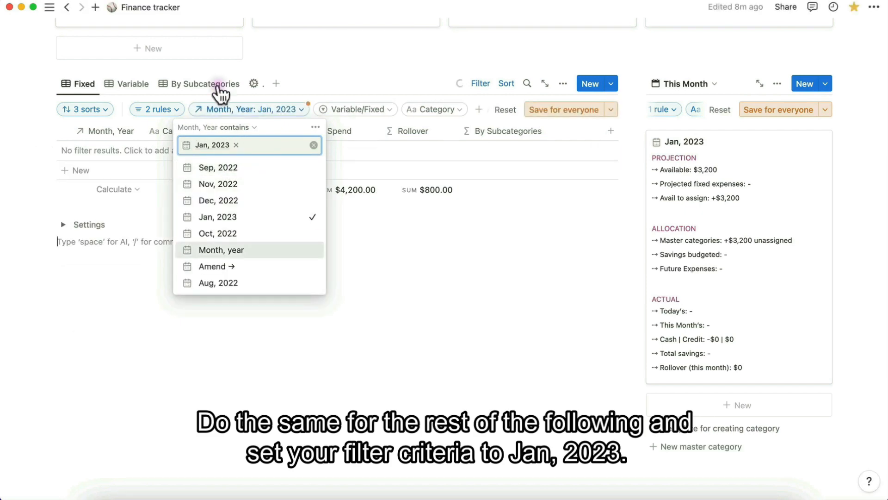
Set the Month, Year filter of the By Subcategories table and the Dashboard view to Jan, 2023.
click(222, 86)
click(291, 83)
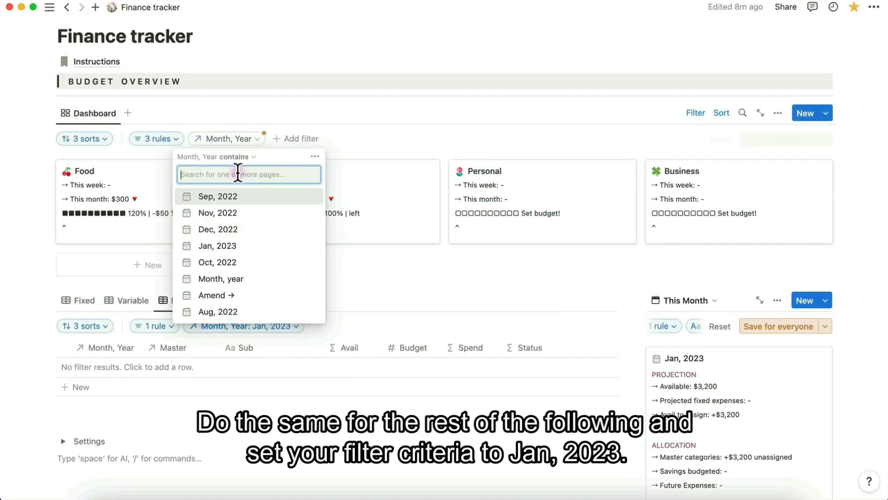
text(Jan, 2023)
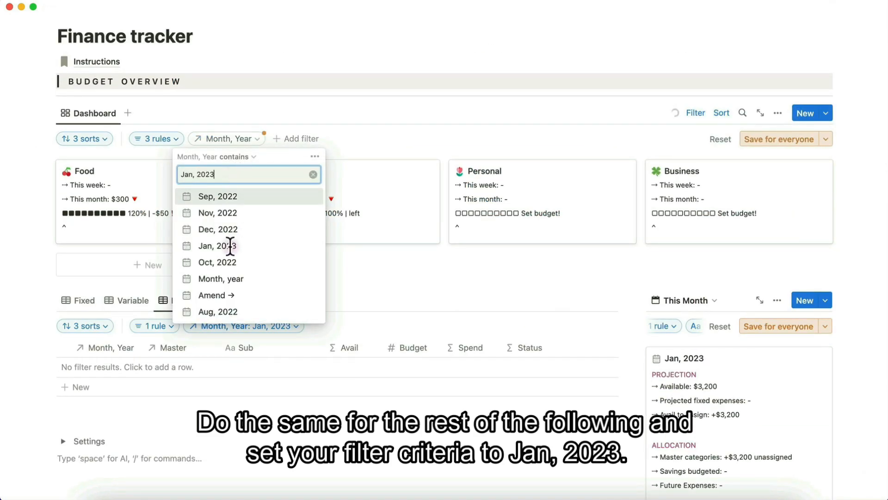
click(230, 246)
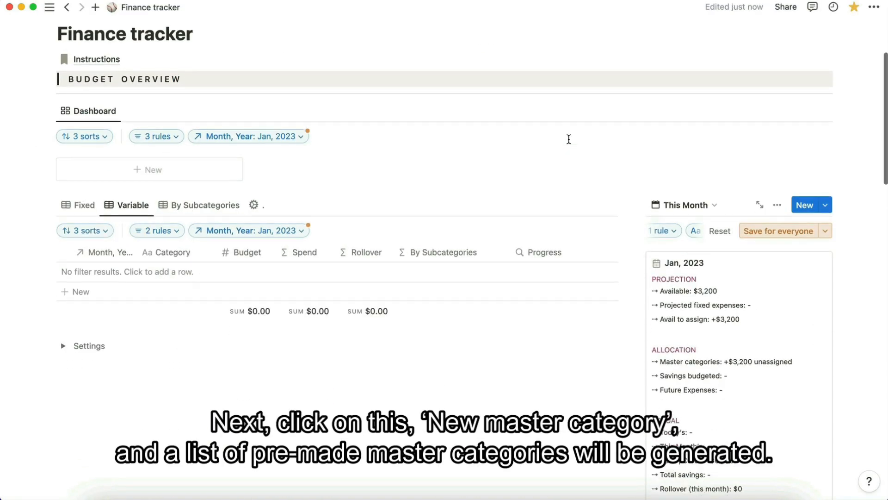
Generate the pre-made master categories and move Food, Household, Personal, Business, One-Time and Savings into the Variable table, keeping its sorting.
scroll(569, 139, down, 5)
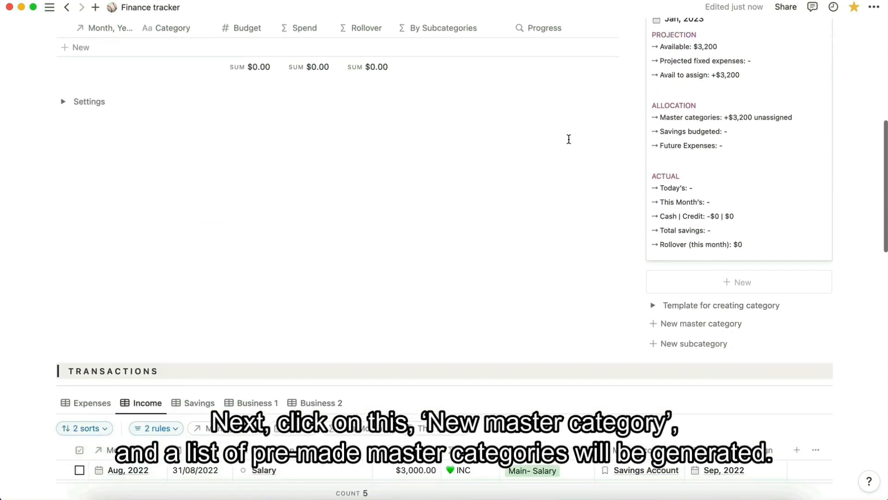
click(701, 330)
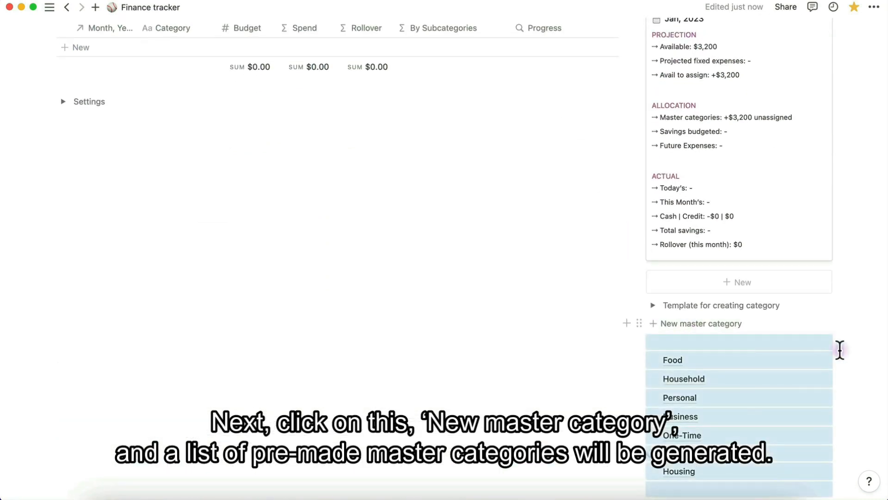
scroll(841, 350, down, 4)
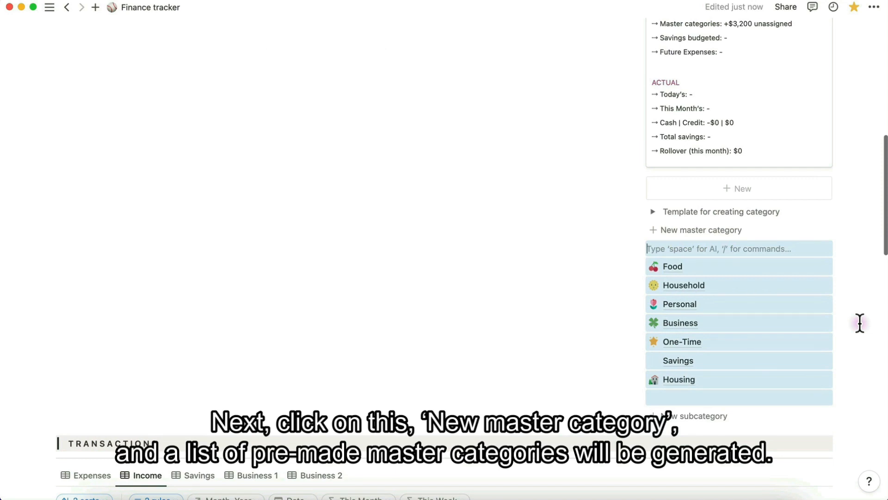
drag(846, 358, 190, 195)
click(417, 273)
scroll(430, 279, down, 3)
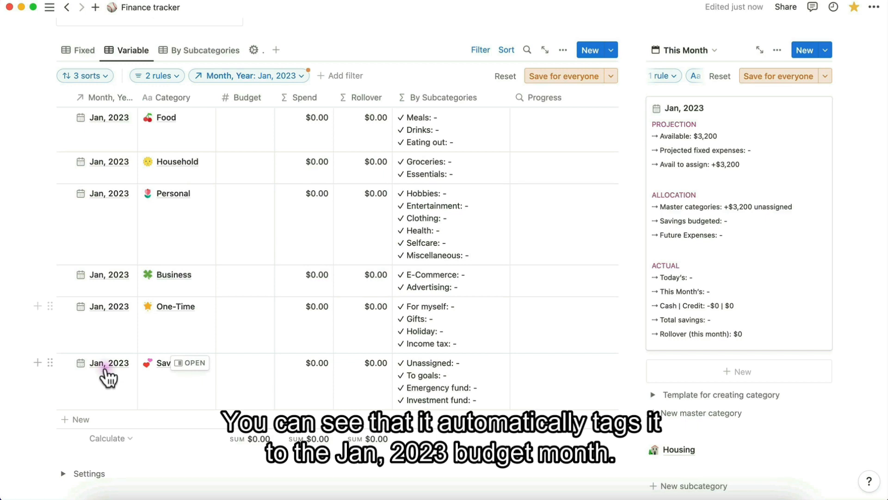
Move the Housing master category into the Fixed budget table, keeping the table's sorting.
click(79, 50)
scroll(588, 267, down, 2)
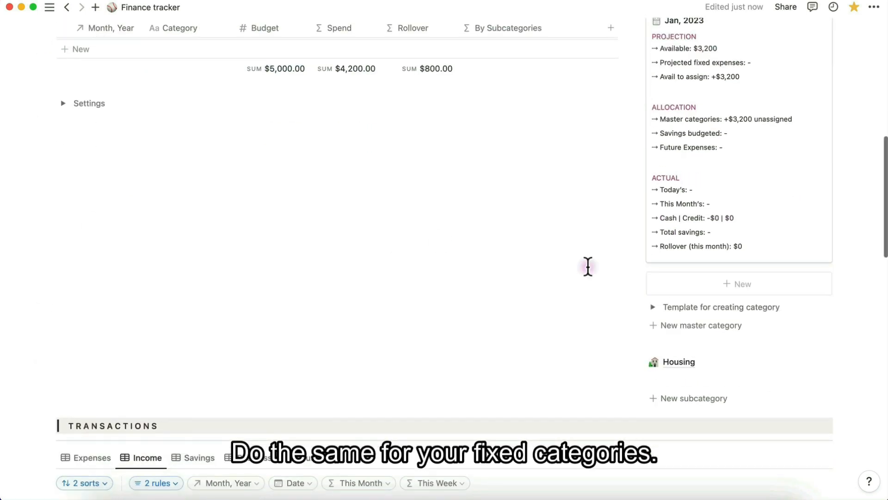
drag(636, 363, 230, 193)
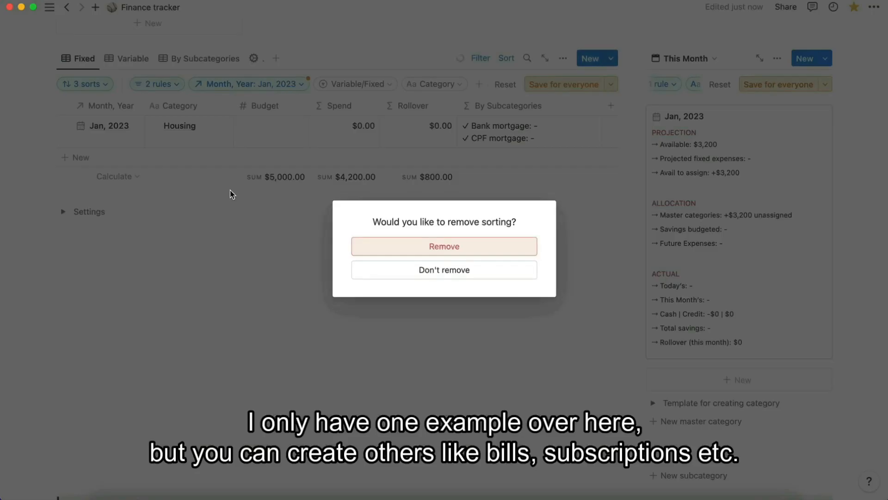
click(412, 271)
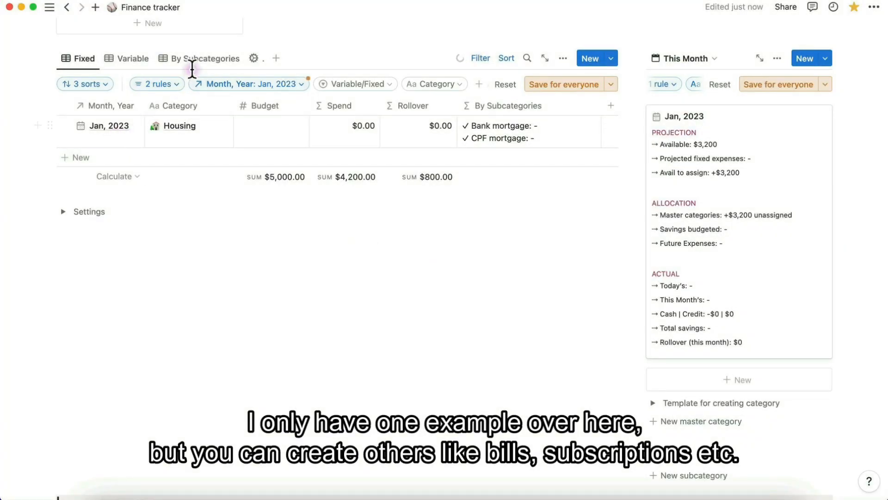
Generate the pre-made subcategories and move them all into the By Subcategories table, keeping its sorting.
click(134, 60)
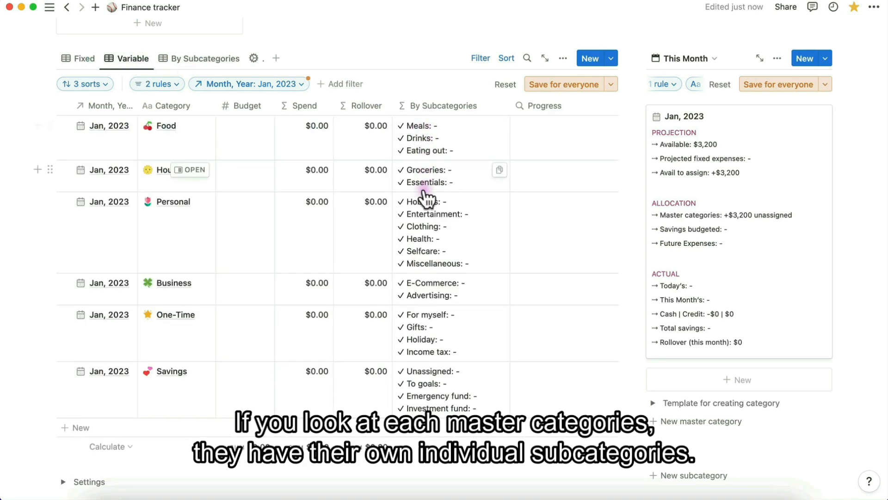
click(213, 60)
scroll(460, 292, down, 5)
scroll(460, 292, down, 1)
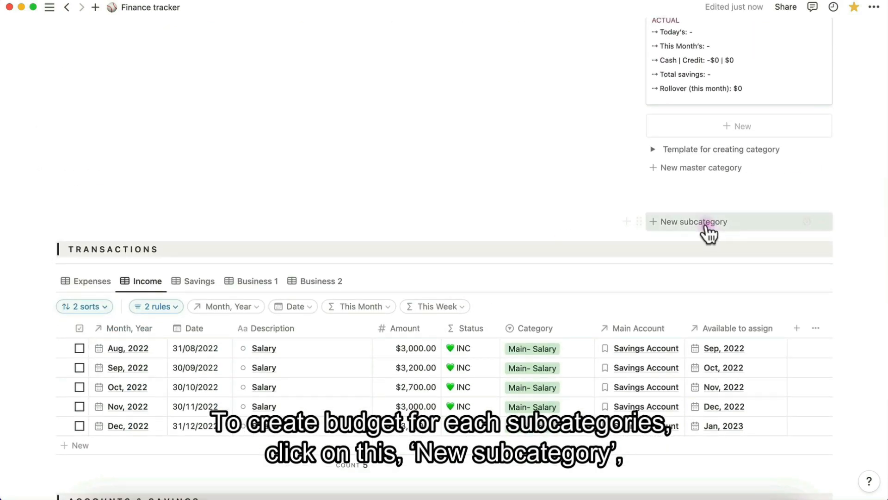
click(708, 222)
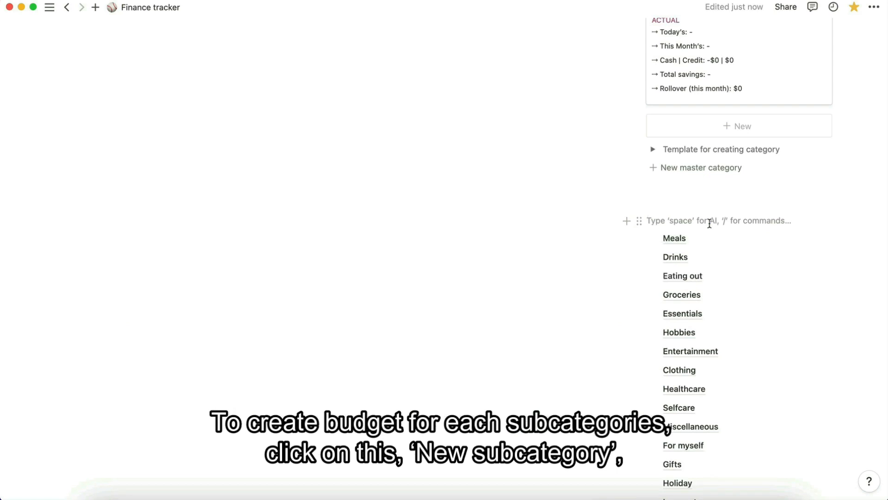
scroll(709, 223, down, 3)
drag(870, 463, 273, 283)
click(408, 276)
scroll(183, 319, down, 3)
Link the Meals, Drinks and Eating out subcategories to the Jan, 2023 Food master category.
click(180, 116)
text(Food)
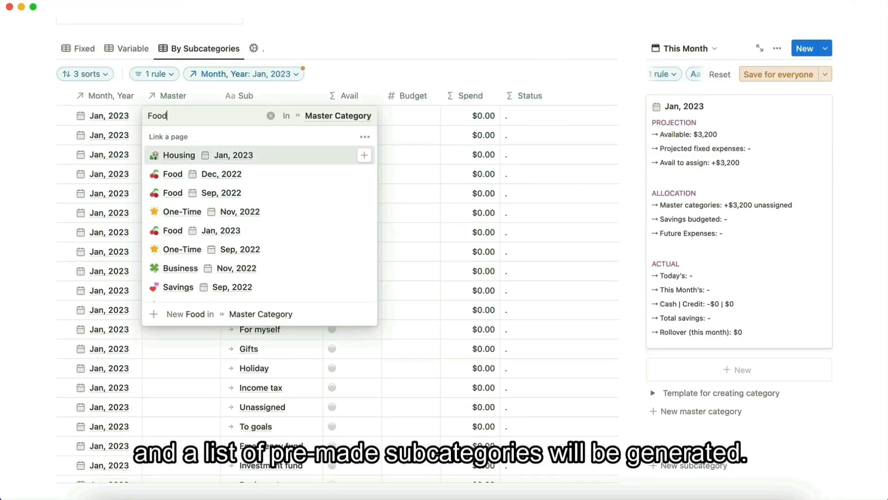
click(237, 195)
click(353, 88)
drag(219, 124, 218, 156)
Link the Groceries and Essentials subcategories to the Jan, 2023 Household master category.
click(181, 174)
text(Hou)
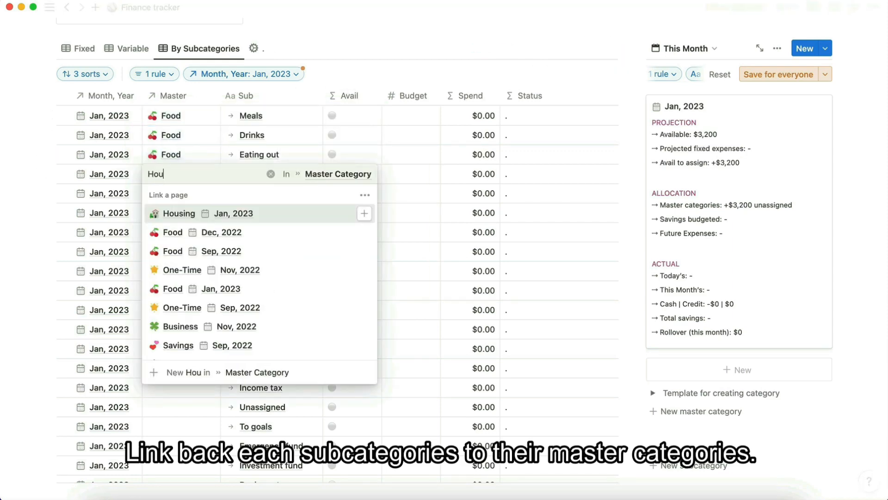
text(sehold)
click(340, 67)
drag(220, 184, 218, 309)
Link the subcategories from Hobbies through Miscellaneous to the Jan, 2023 Personal master category.
click(185, 213)
text(Personal)
click(240, 272)
key(Escape)
Delete all unlinked subcategory rows below Miscellaneous from the By Subcategories table.
scroll(385, 74, down, 3)
drag(23, 194, 115, 375)
click(49, 198)
click(113, 166)
scroll(202, 256, up, 2)
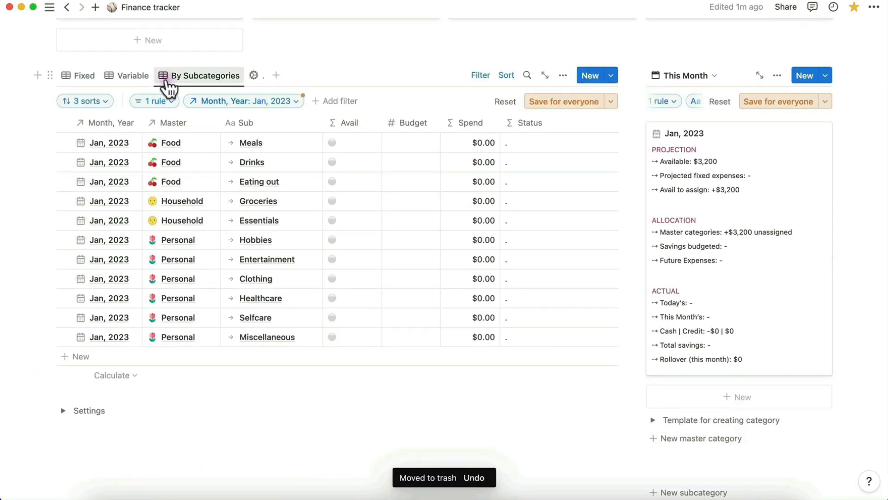
Show the Variable budget, expand Settings below it and link Dec, 2022 as the Previous Month of Jan, 2023.
click(129, 76)
scroll(127, 92, down, 5)
click(62, 317)
scroll(62, 317, down, 3)
scroll(62, 318, down, 1)
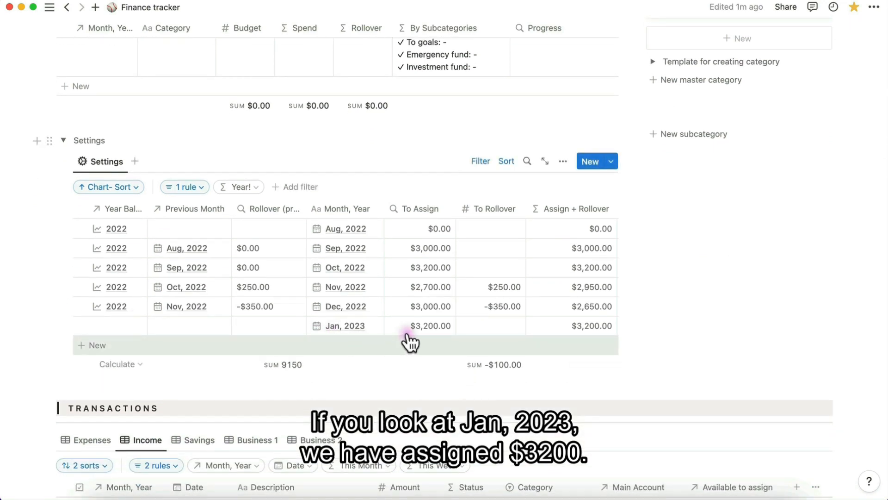
click(200, 326)
click(208, 402)
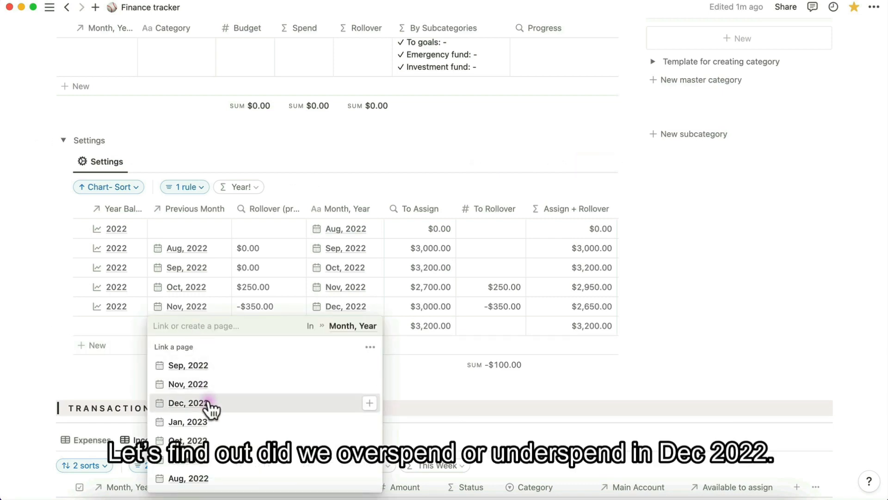
click(208, 402)
click(392, 375)
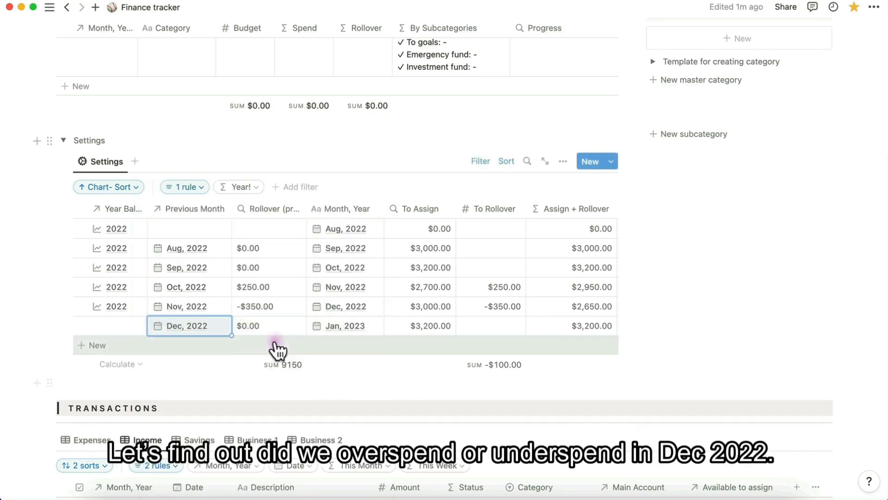
click(270, 393)
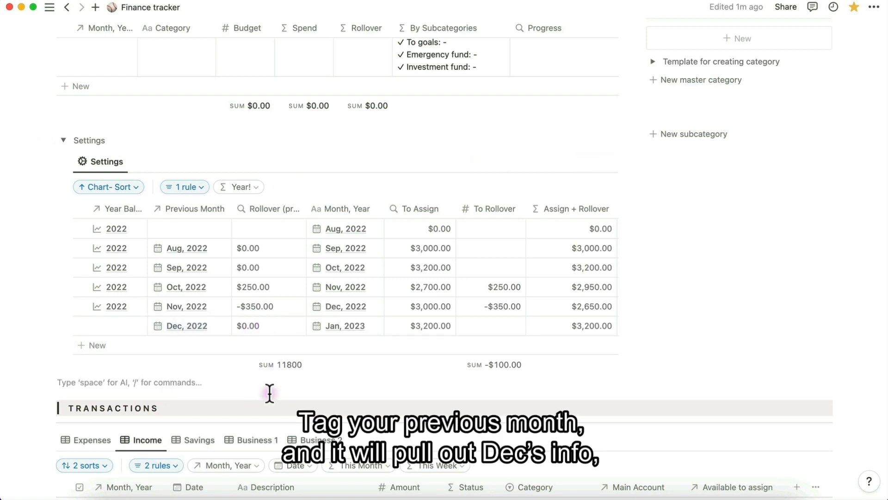
click(368, 379)
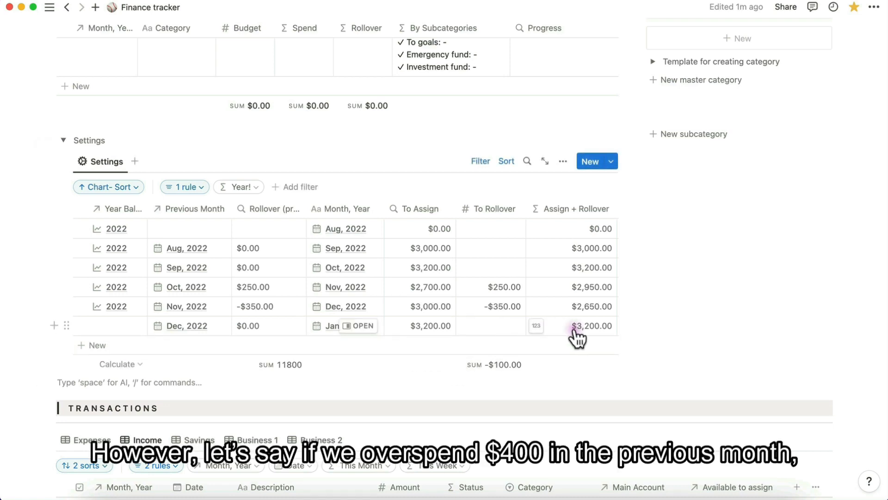
Set To Rollover for Jan, 2023 to -400 in the Settings table and check the This Month projection.
scroll(471, 353, down, 3)
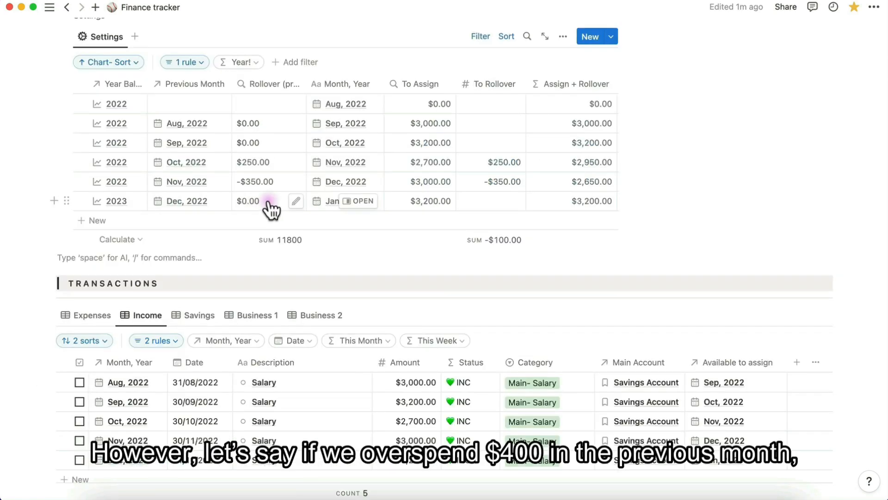
click(505, 203)
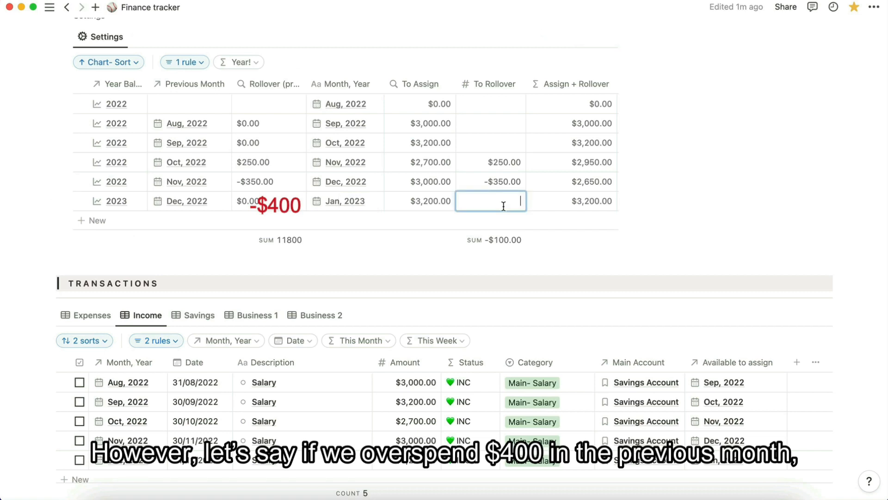
text(-400)
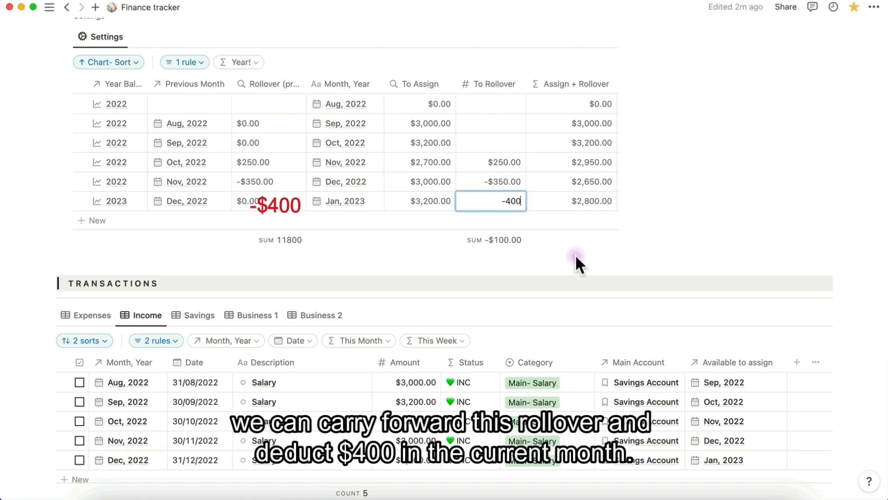
key(Return)
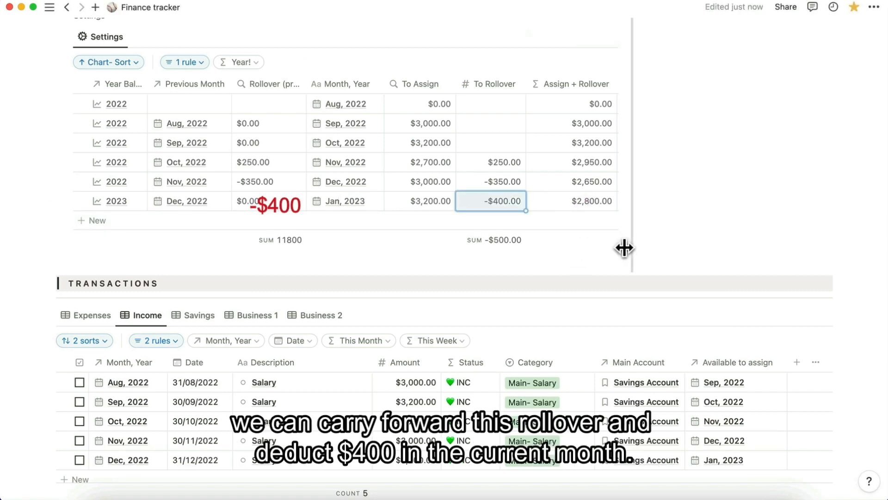
scroll(624, 248, up, 10)
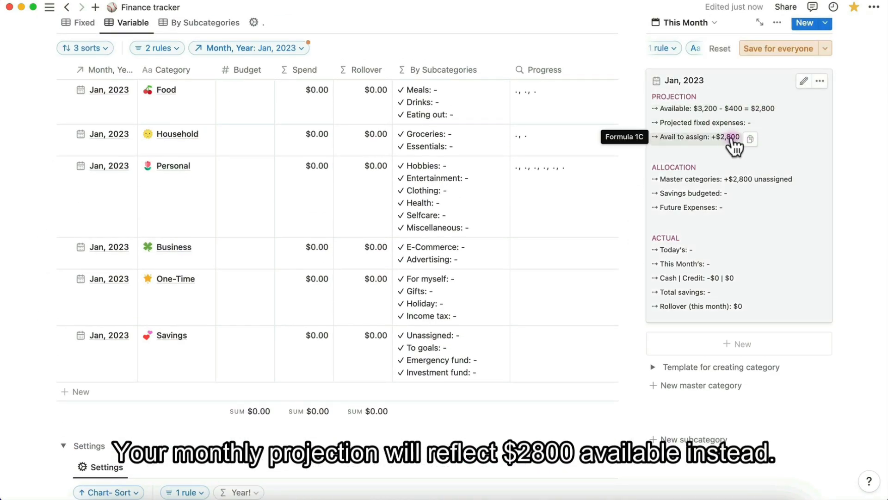
Change To Rollover for Jan, 2023 to 300 and check the available amount in the This Month projection.
scroll(601, 231, down, 10)
click(493, 218)
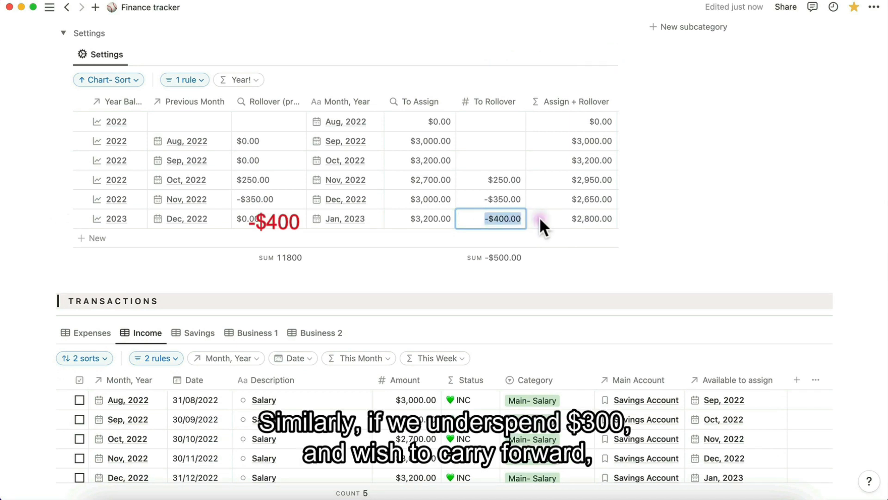
text(300)
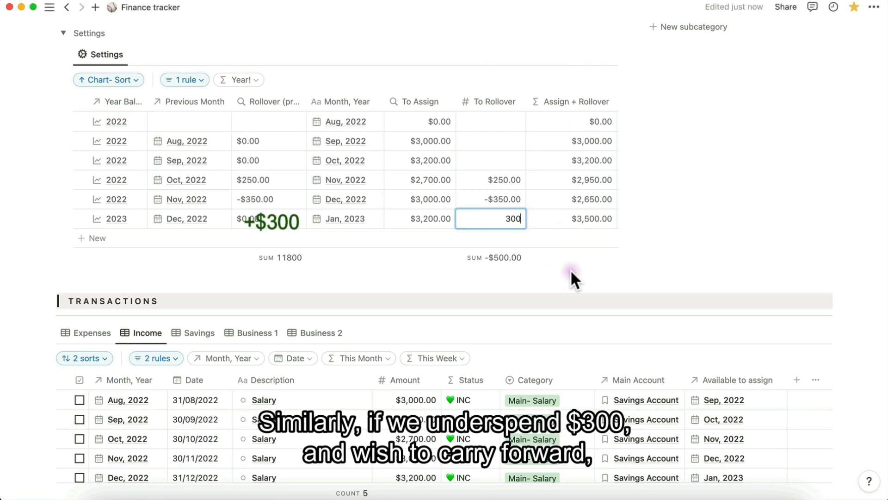
key(Return)
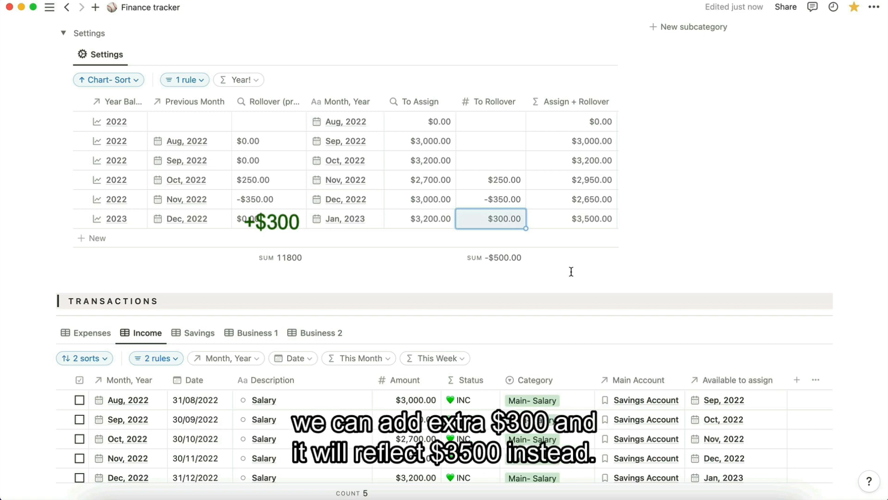
scroll(571, 271, up, 10)
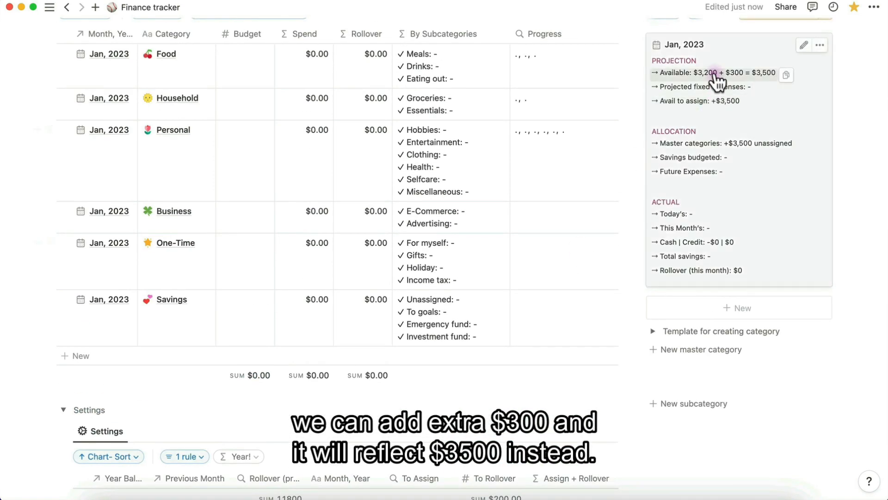
Clear the To Rollover amount for Jan, 2023 in the Settings table.
scroll(609, 218, down, 9)
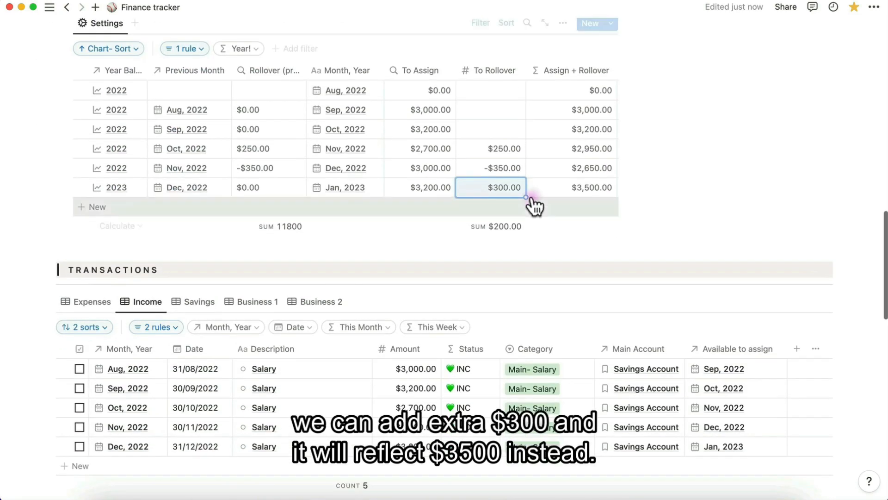
click(509, 196)
drag(485, 188, 528, 194)
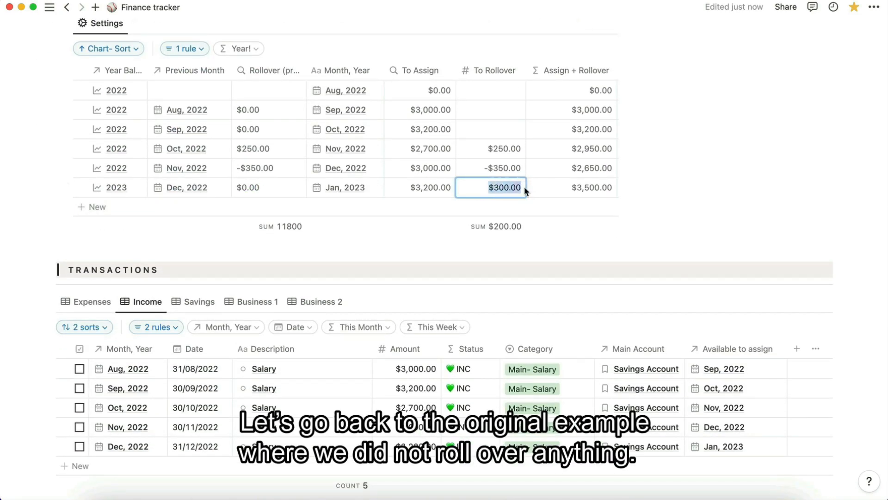
Set the budget of the Housing category in the Fixed table to 1000.
scroll(575, 235, up, 10)
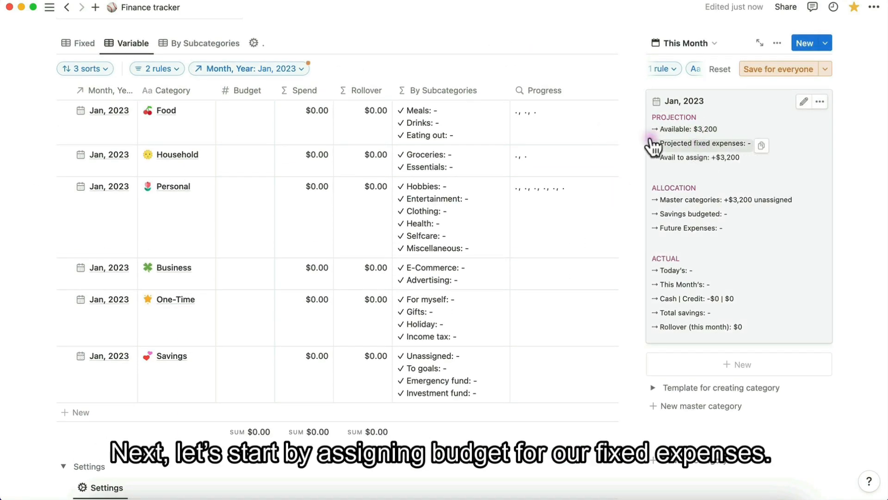
click(68, 46)
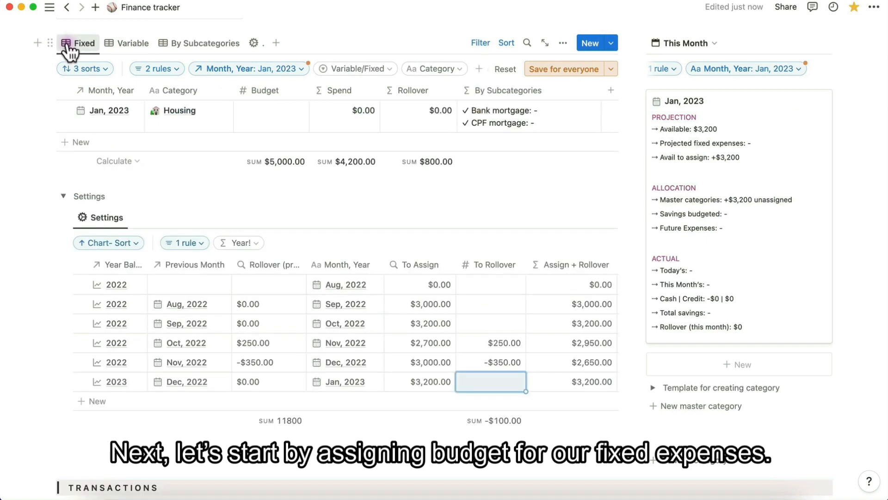
click(270, 123)
text(1000)
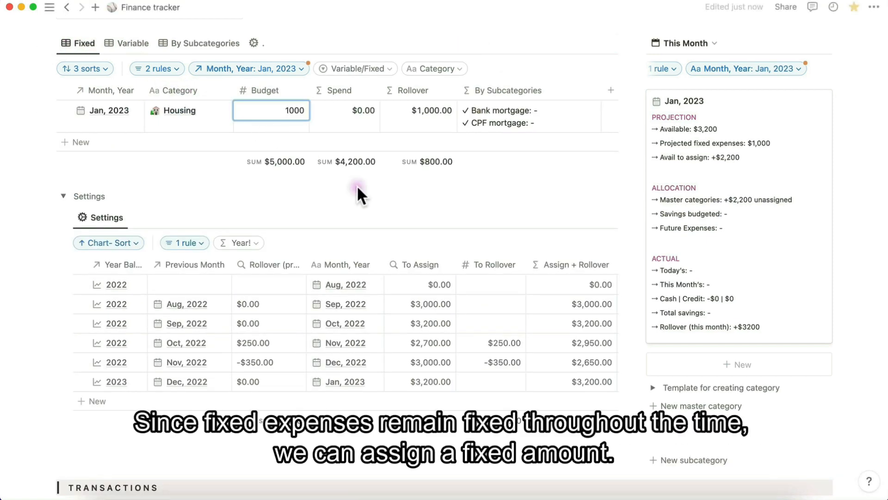
Confirm the Housing budget and set the Savings category's budget to 1200 in the Variable table.
key(Return)
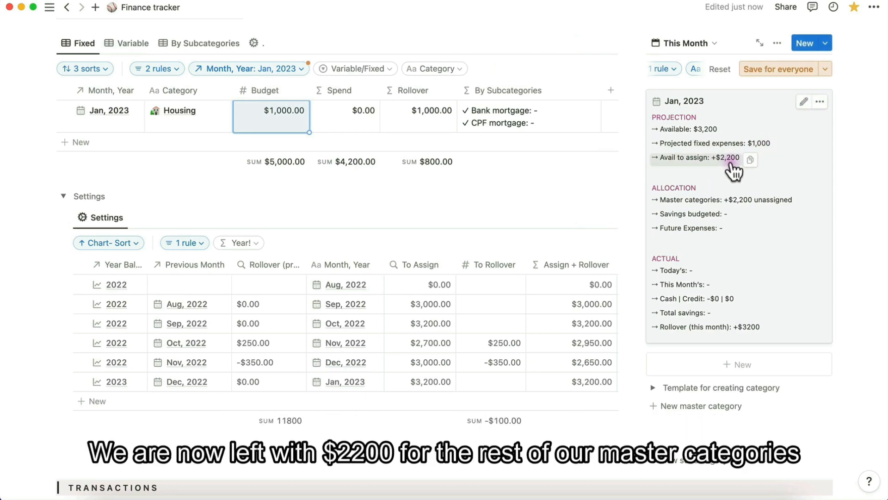
click(131, 44)
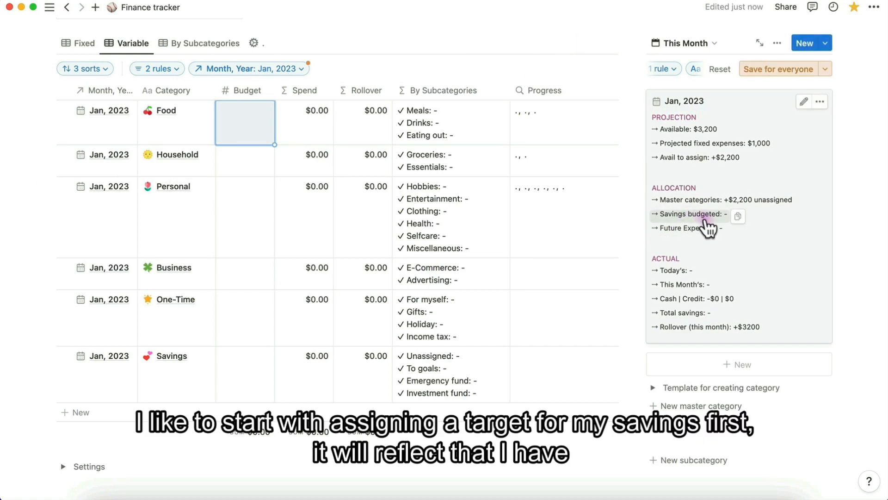
click(244, 365)
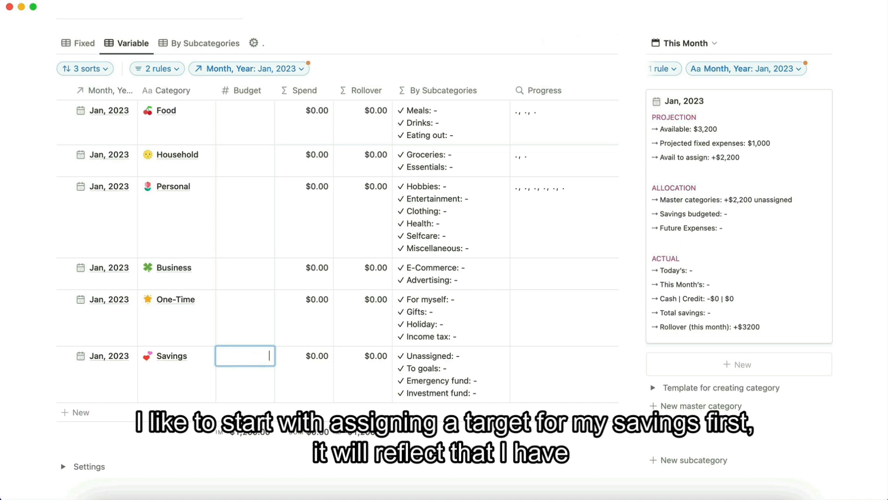
text(1200)
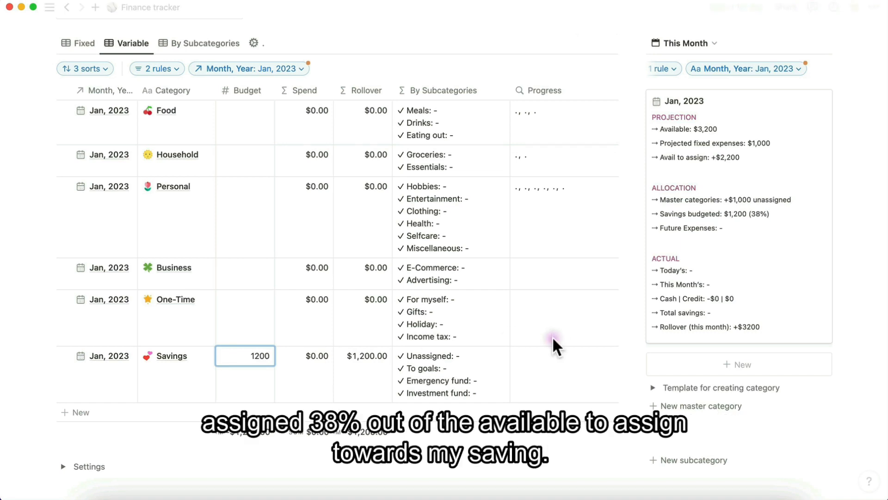
key(Return)
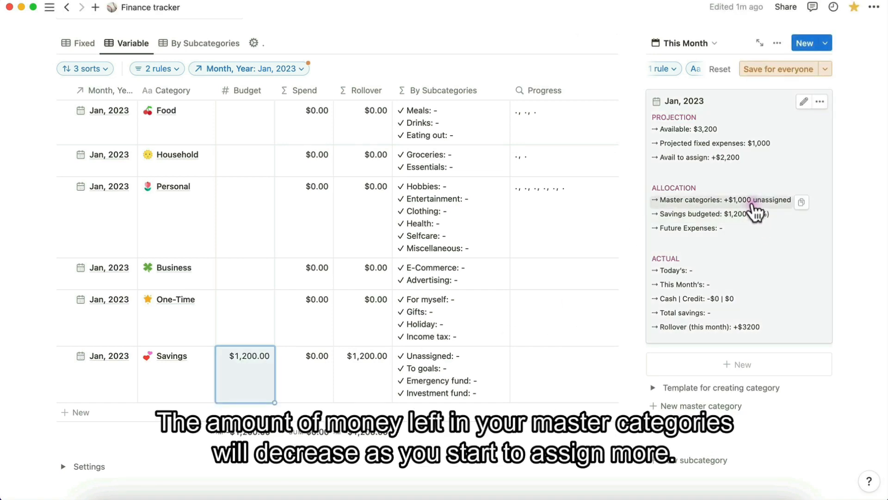
Set the January budgets in the Variable table: Food 300, Household 200 and Personal 300.
click(265, 116)
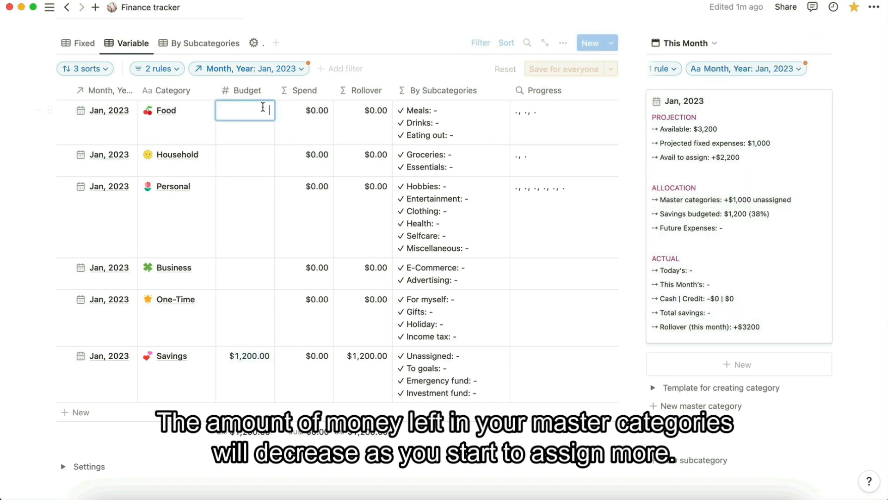
text(300)
key(Return)
click(257, 164)
text(200)
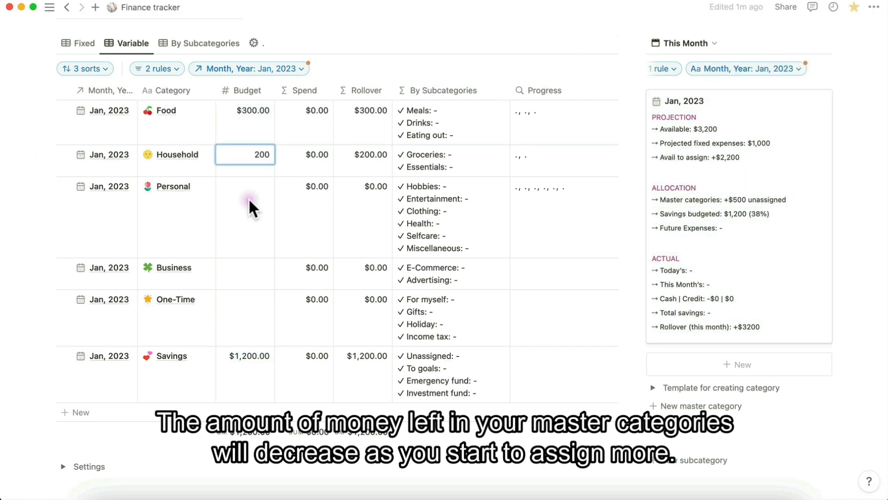
key(Return)
click(252, 186)
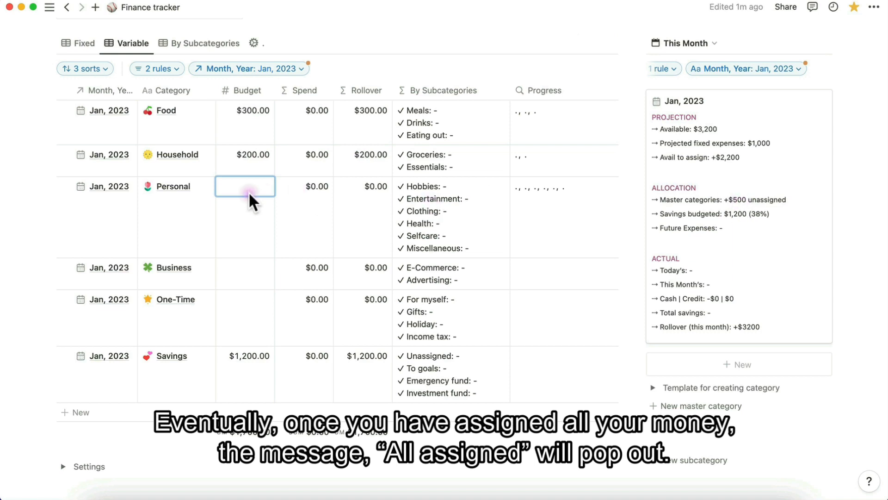
text(300)
key(Return)
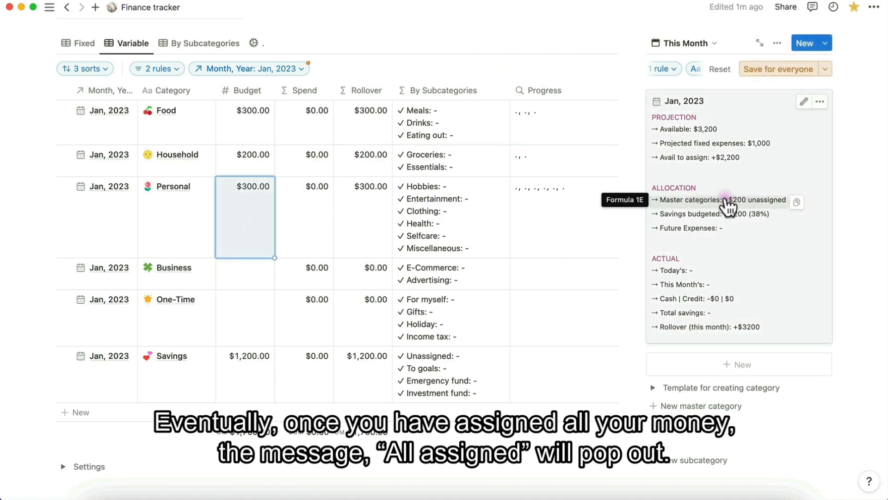
Change the Savings category's budget to 1400 in the Variable table.
click(252, 365)
text(1400)
key(Return)
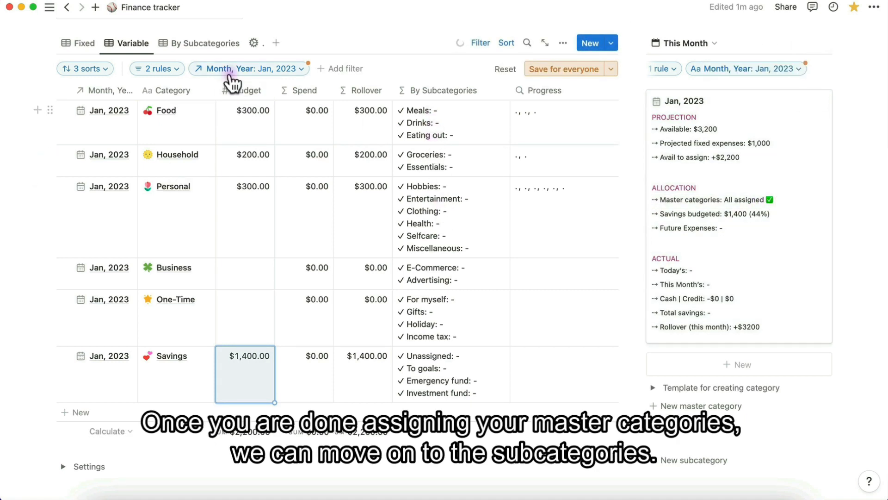
In the By Subcategories table, set the Food subcategory budgets: Meals 200, Drinks 30 and Eating out 70.
click(208, 46)
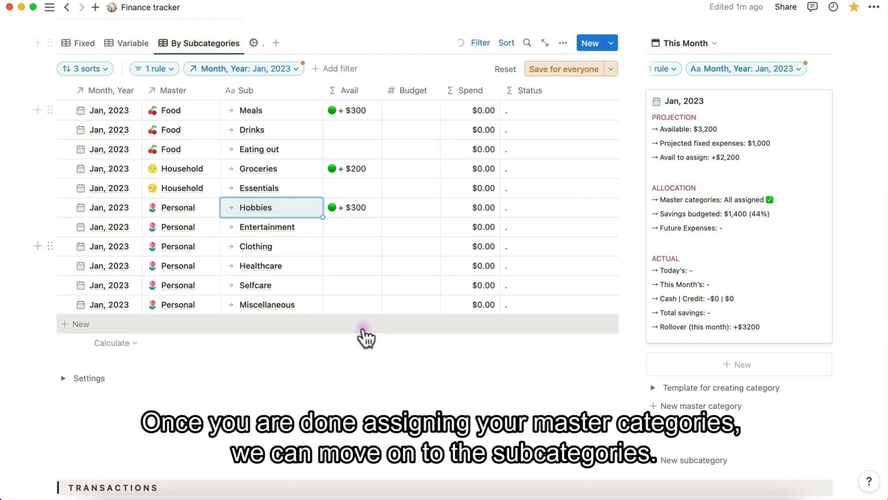
click(374, 372)
scroll(377, 381, up, 1)
scroll(377, 382, up, 2)
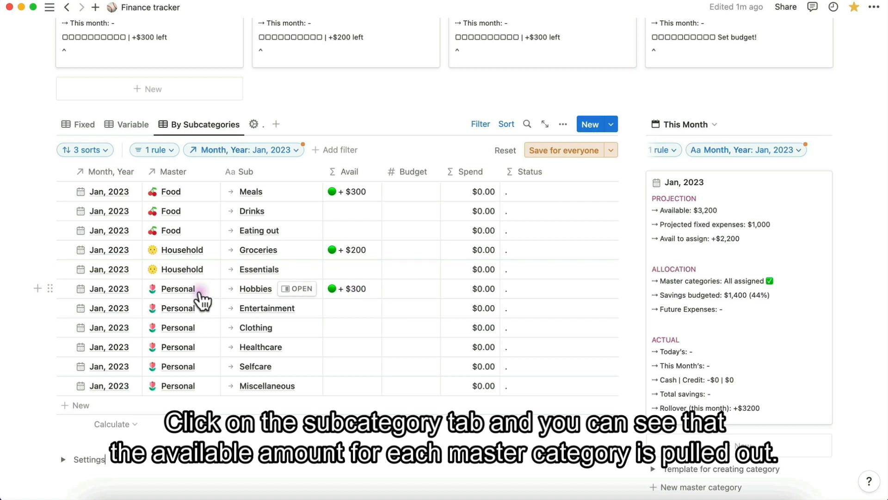
click(416, 185)
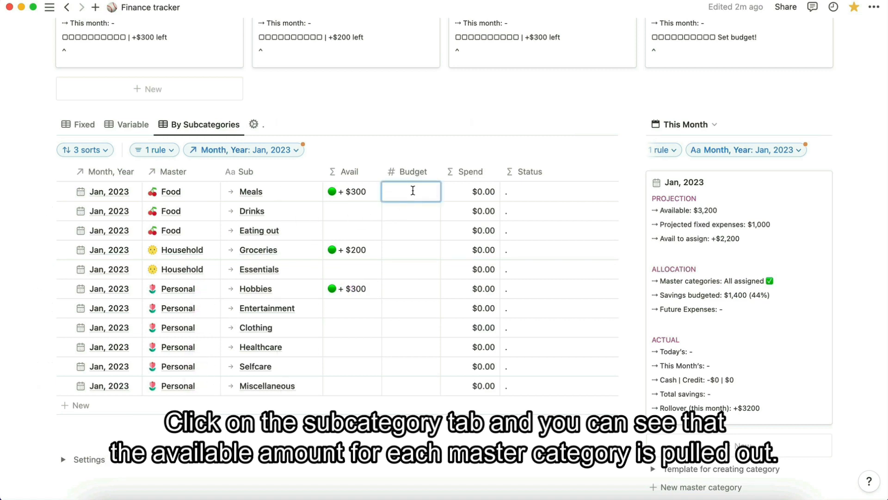
text(200)
click(411, 212)
text(30)
click(413, 231)
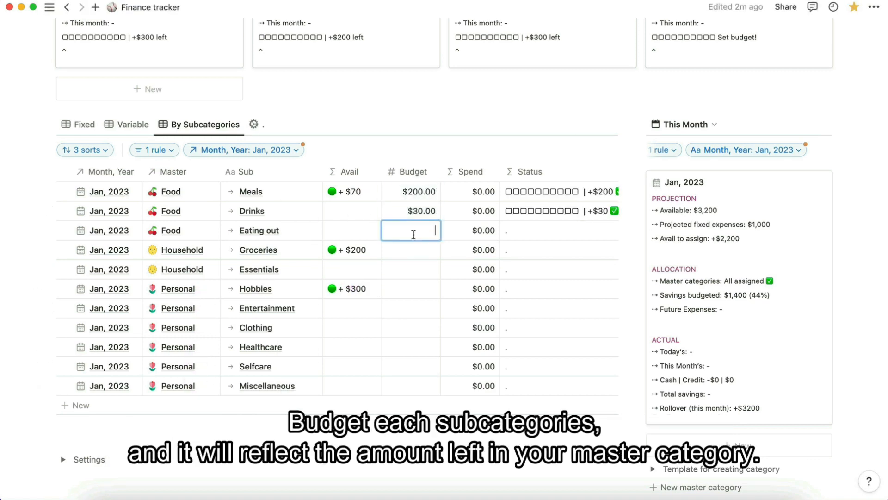
text(100)
key(BackSpace)
key(BackSpace)
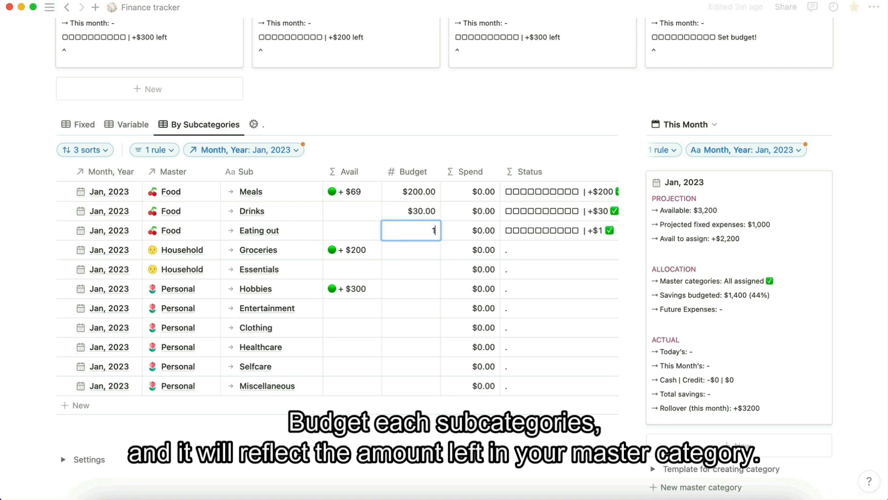
key(BackSpace)
text(70)
key(Return)
Set the Household subcategory budgets for Groceries and Essentials to 100 each.
click(413, 248)
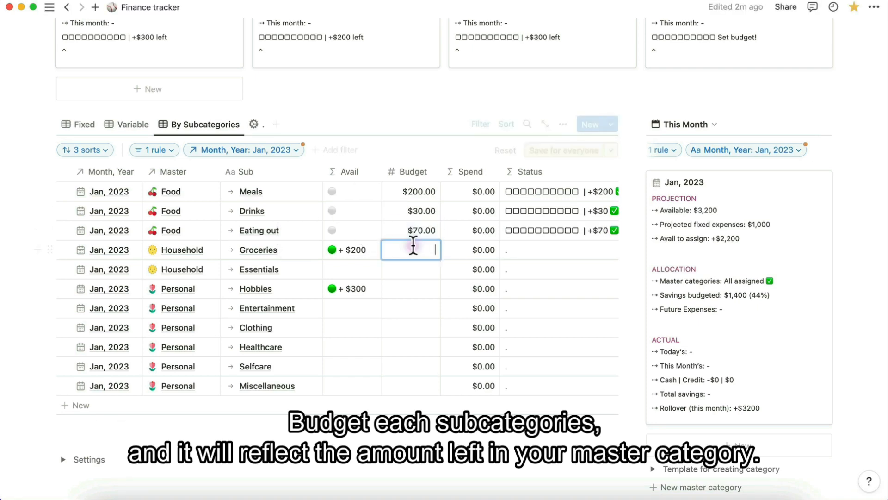
text(100)
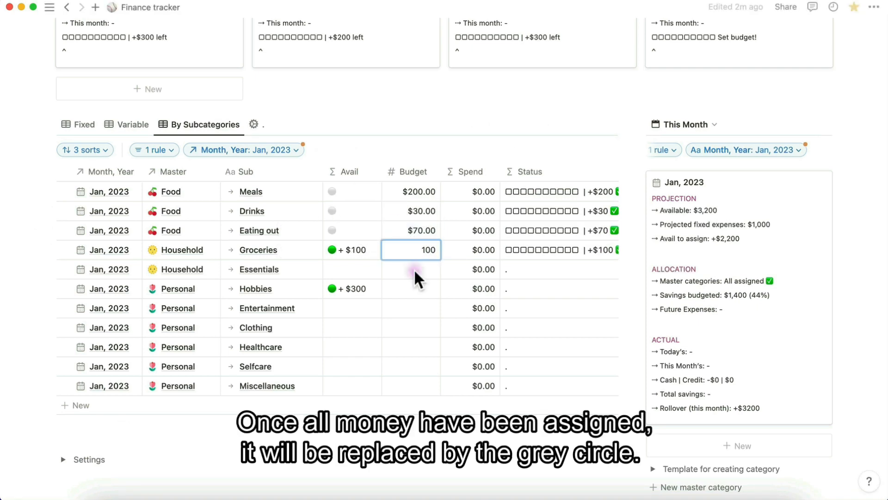
click(413, 269)
text(100)
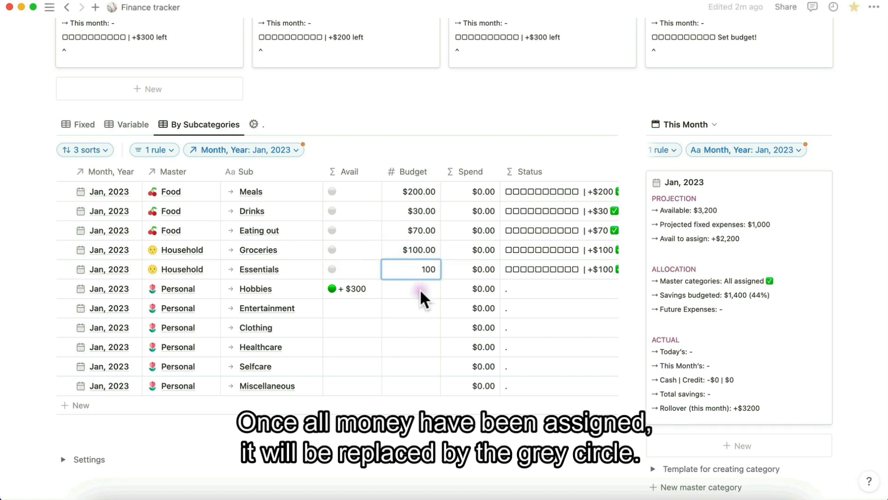
key(Return)
Return to the Variable table and check the subcategory progress and the This Month rollover.
click(417, 290)
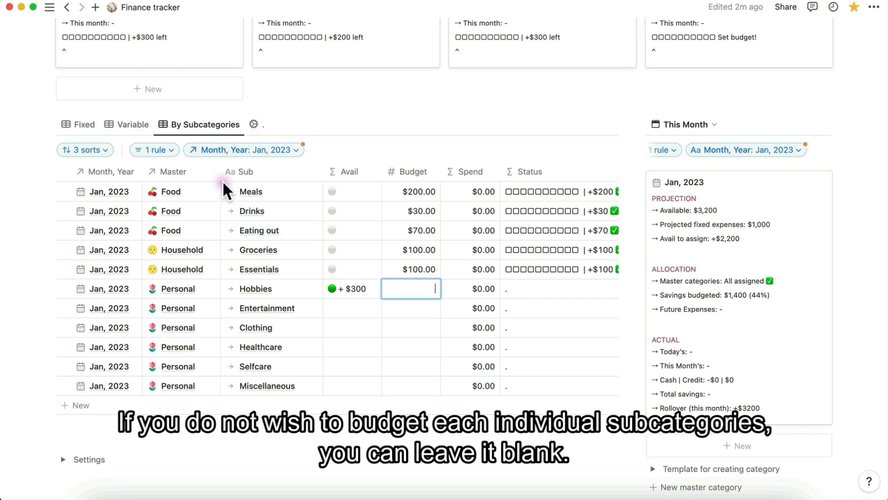
click(134, 125)
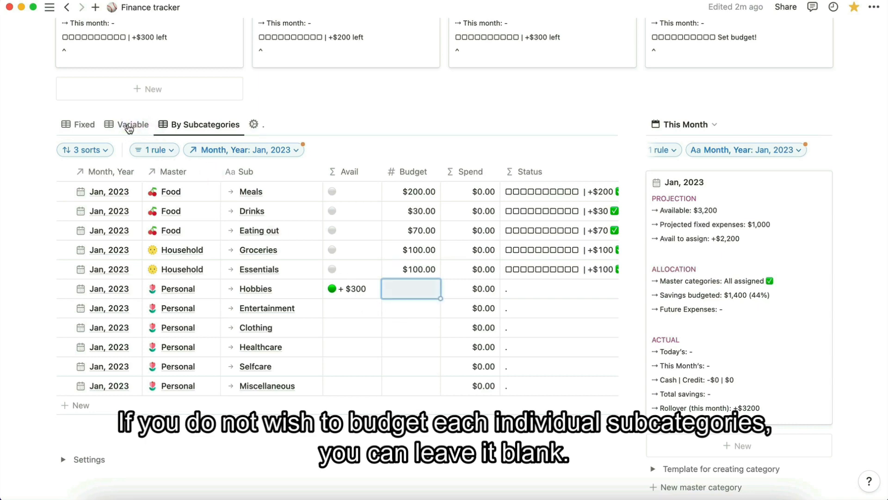
scroll(144, 134, down, 3)
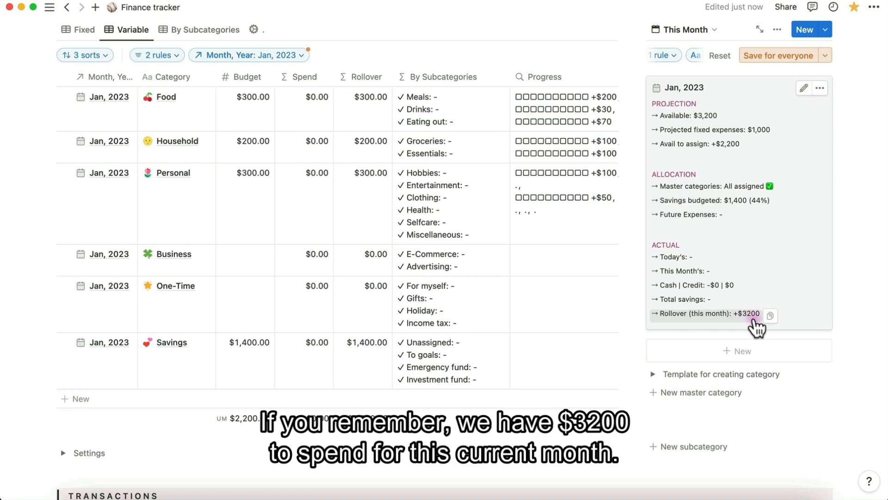
Add a new expense for Jan, 2023 in the Transactions section, dated 30/01/2023.
scroll(620, 381, down, 10)
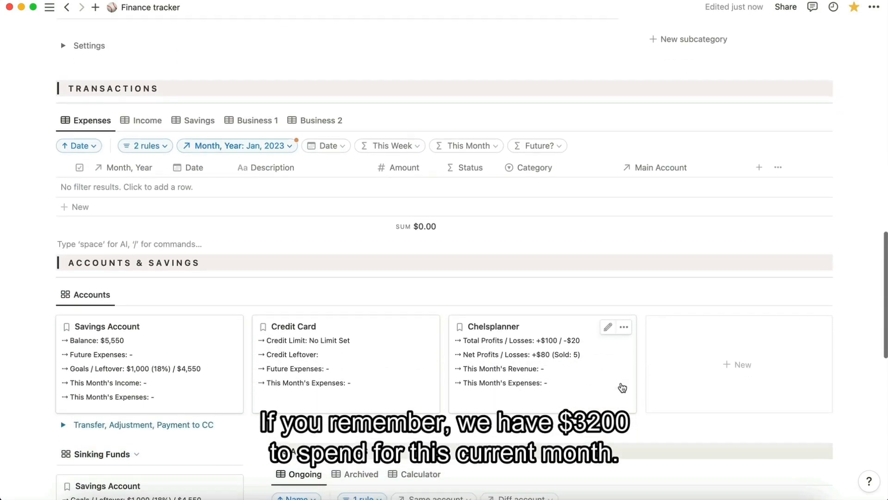
scroll(623, 387, down, 2)
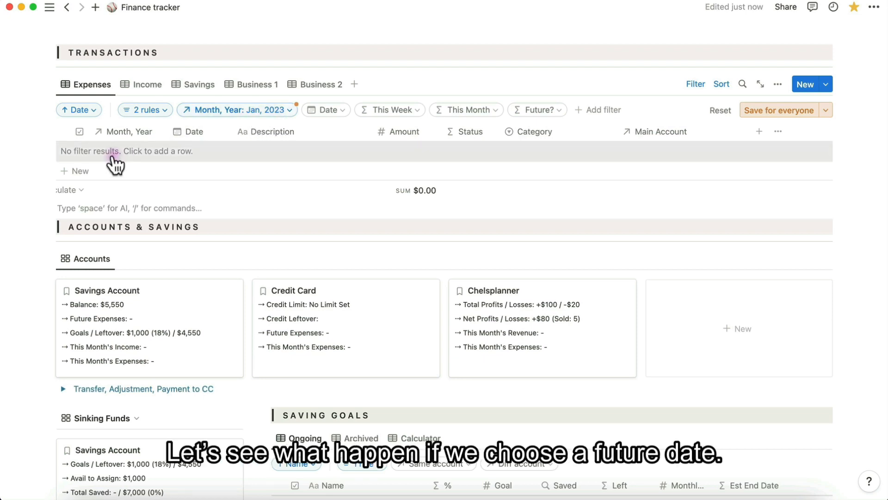
click(99, 172)
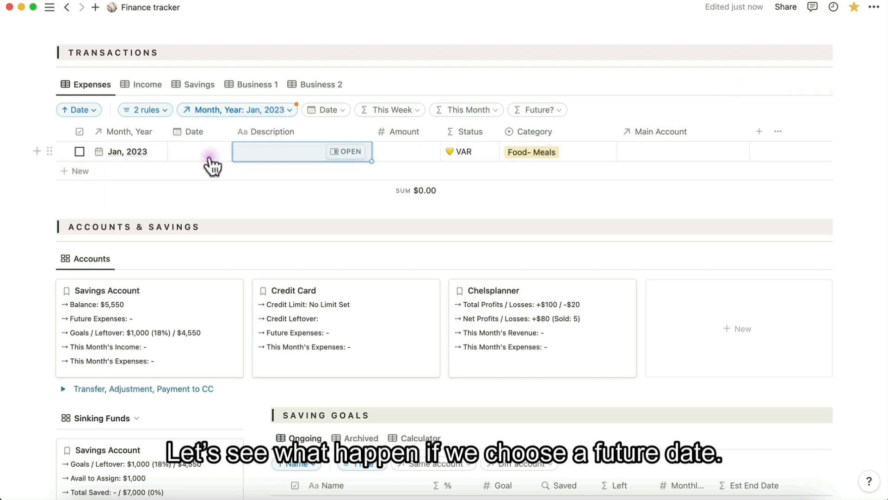
click(209, 158)
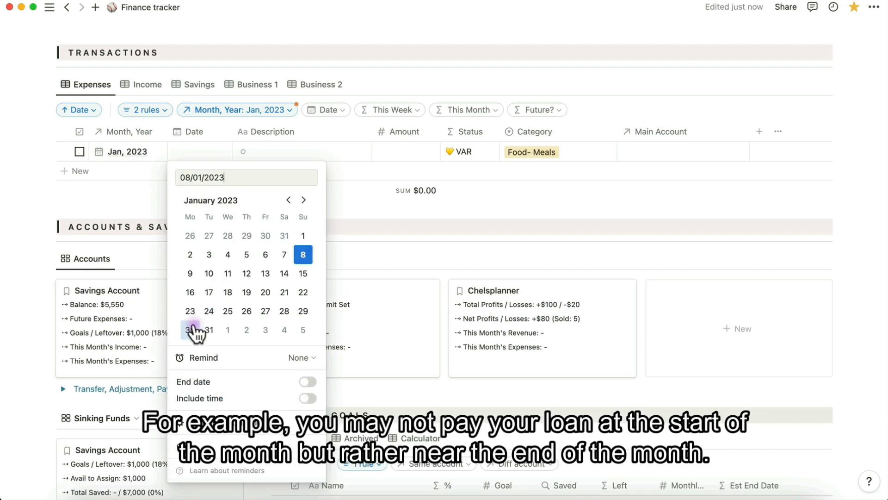
click(194, 331)
Describe the new expense as Loan and set its amount to -1000.
click(309, 156)
click(307, 148)
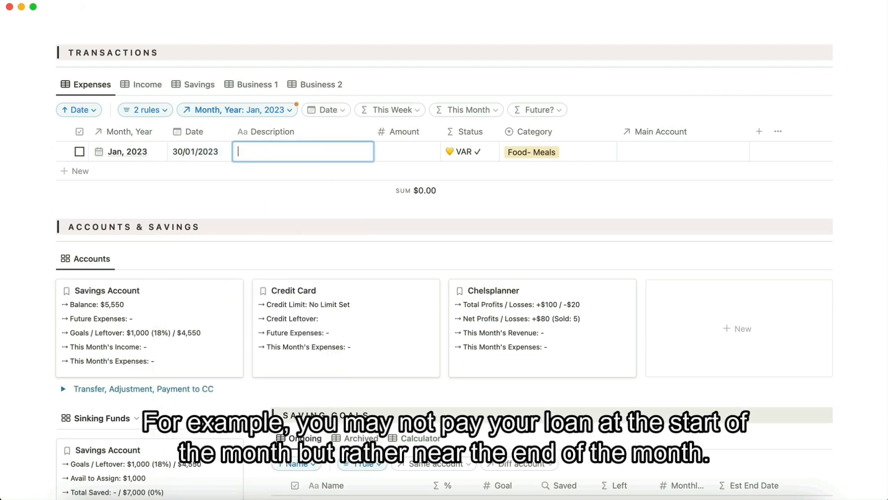
text(Loan)
click(418, 151)
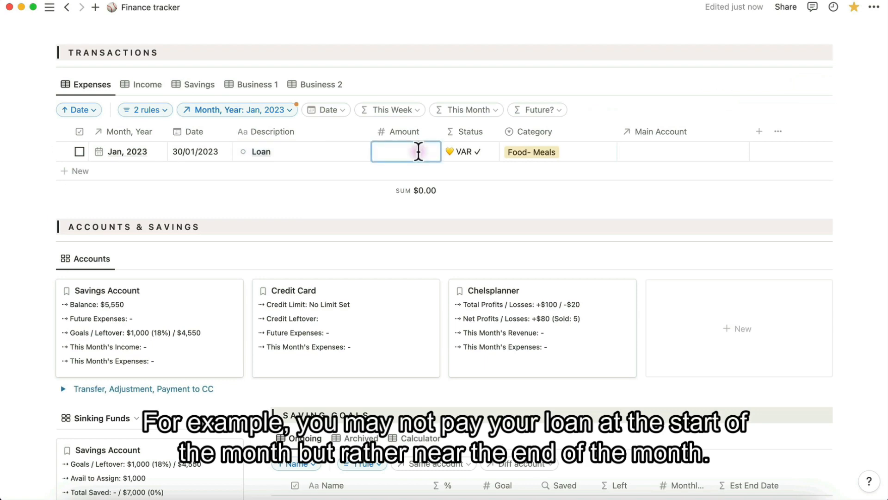
text(-$1,)
text(000)
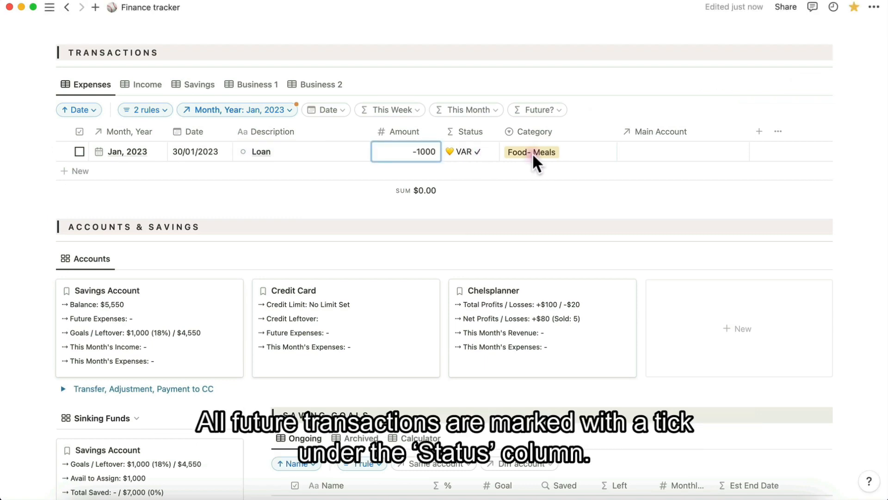
Change the Loan expense's category to Housing- Bank mortgage.
click(534, 156)
scroll(521, 198, down, 6)
scroll(548, 252, up, 3)
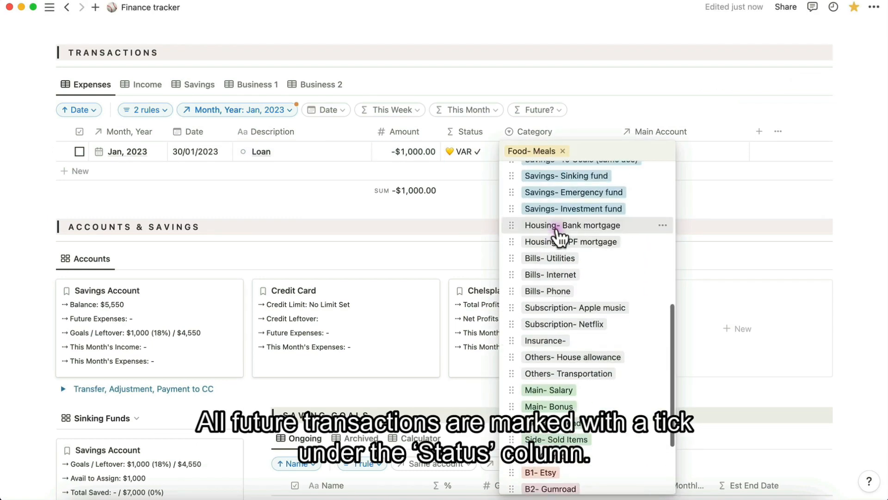
click(557, 228)
click(490, 202)
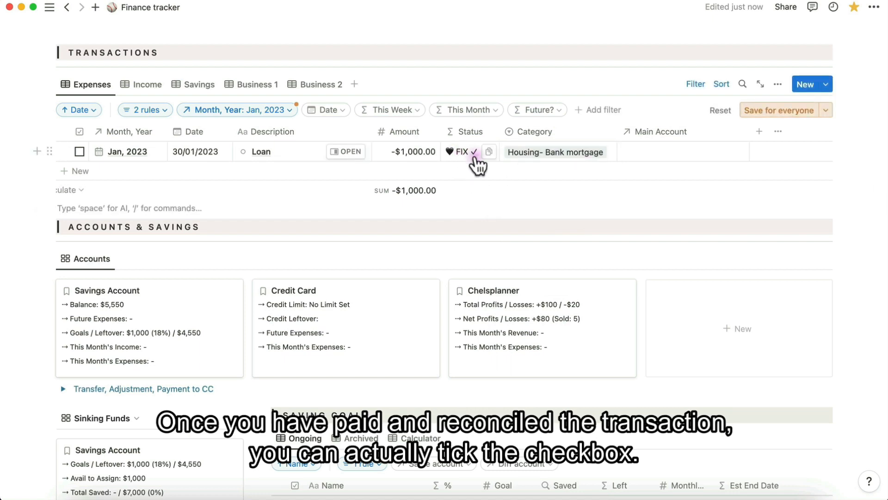
Link the Loan expense to Savings Account as its main account and check the account's projected balance.
click(666, 153)
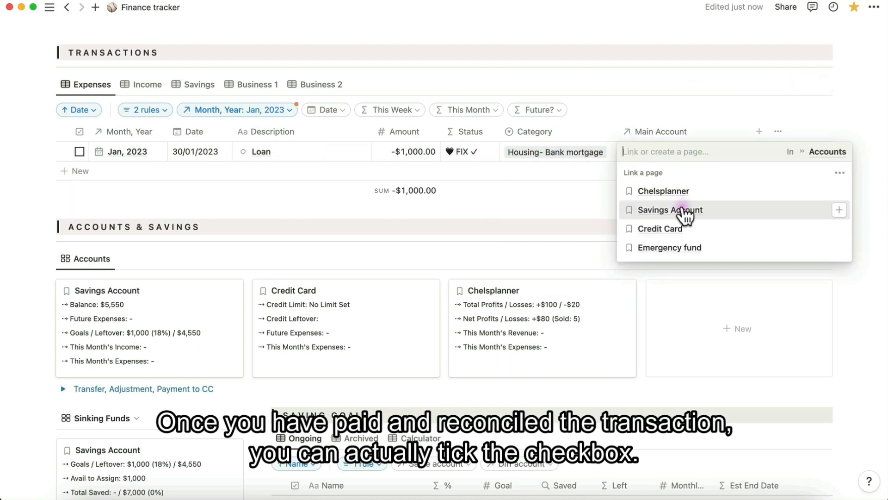
click(684, 206)
key(Escape)
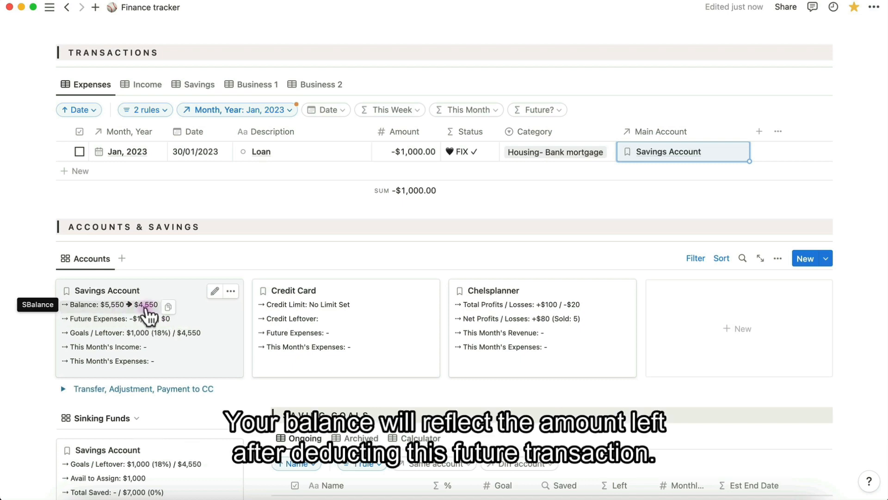
scroll(341, 220, up, 10)
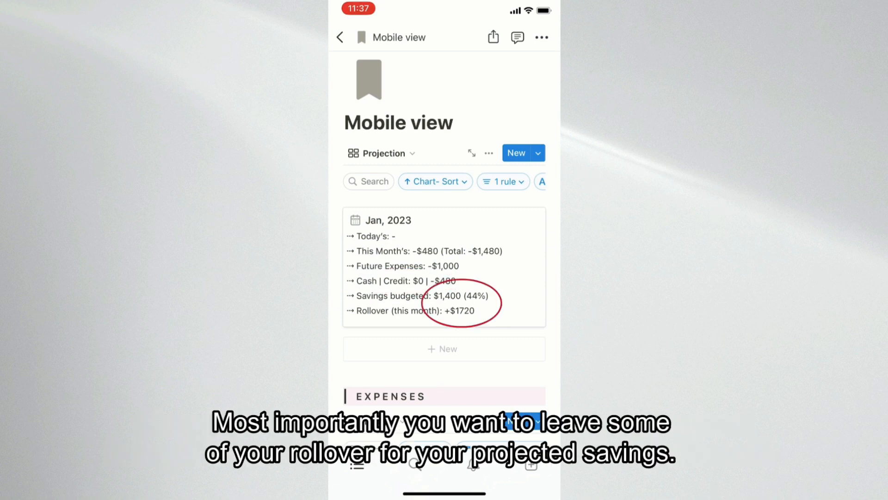
Log a new Credit Card transaction for Jan, 2023 titled Food with an amount of -10.
scroll(444, 250, down, 5)
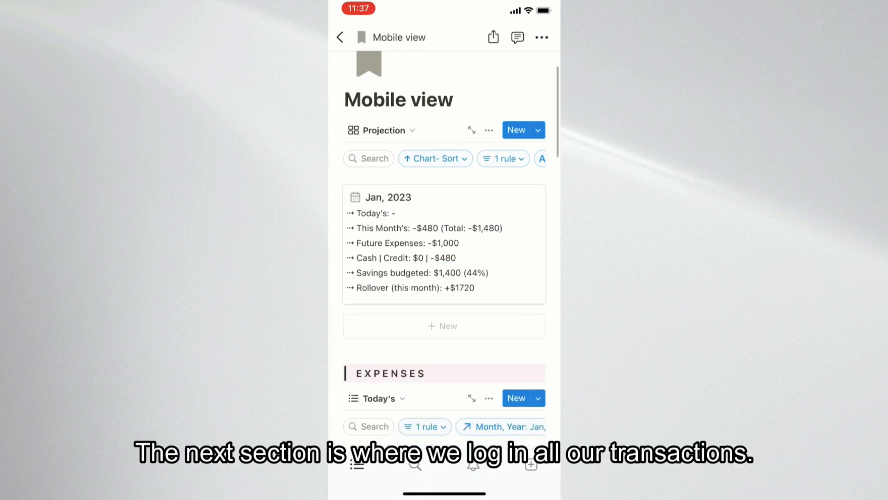
scroll(444, 250, down, 3)
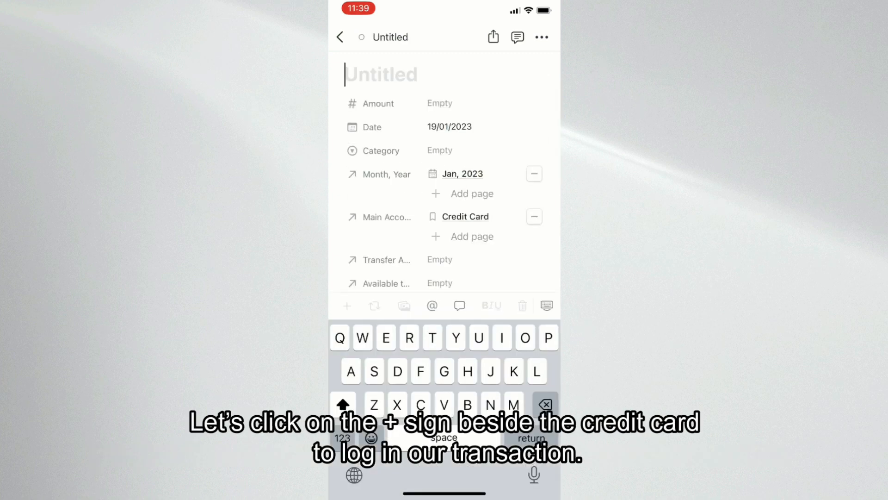
text(Food)
click(439, 104)
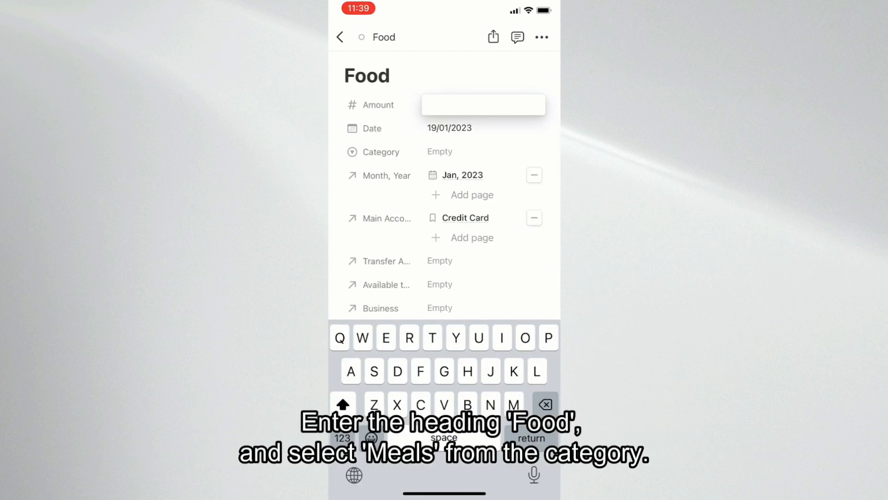
click(343, 438)
text(-10)
key(Return)
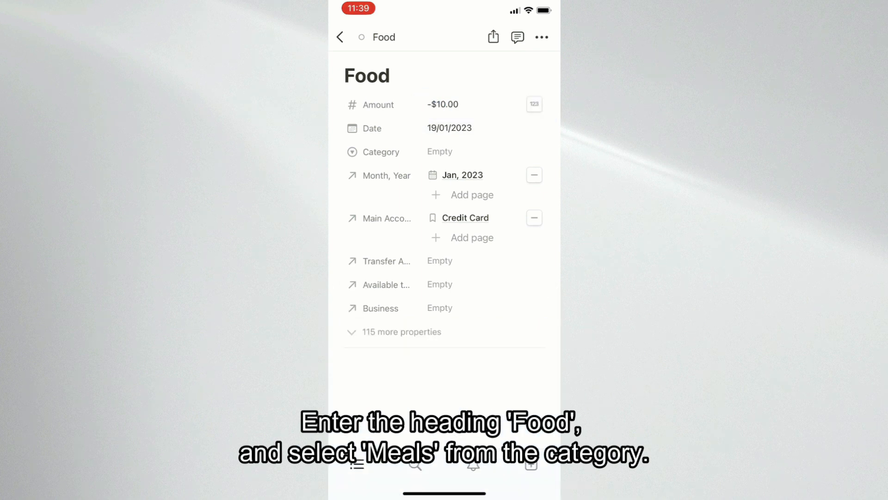
Set the Food expense's category to Food- Meals and review the monthly budget and subcategory progress bars.
click(439, 152)
click(539, 128)
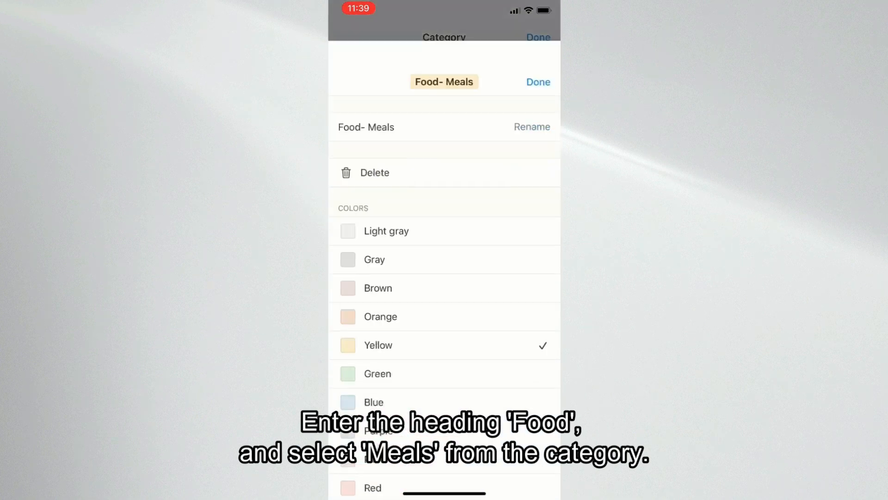
click(538, 37)
click(384, 128)
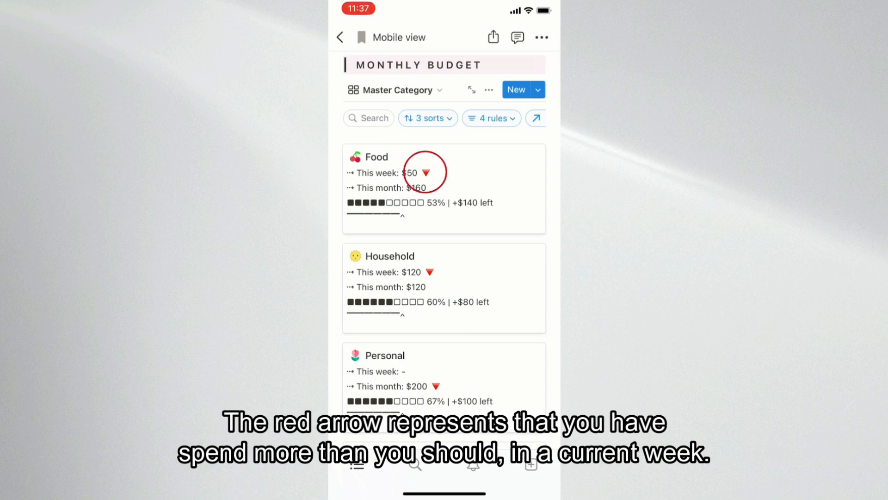
scroll(444, 254, down, 10)
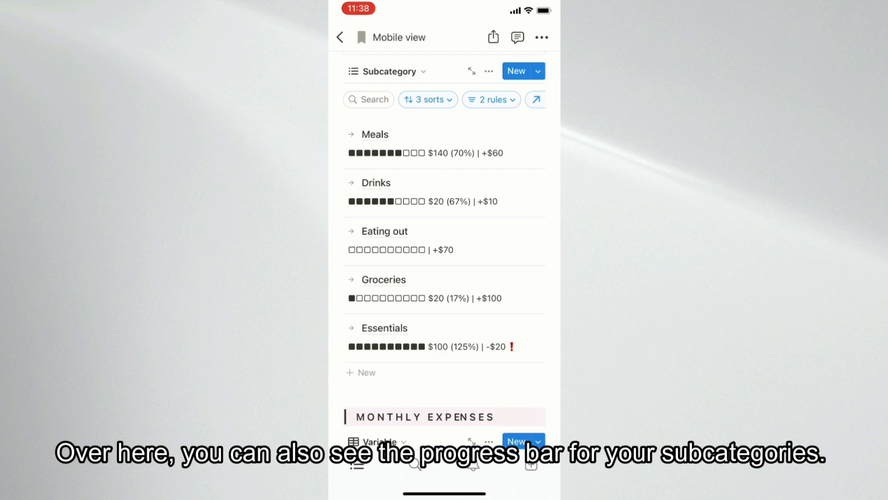
scroll(444, 255, down, 7)
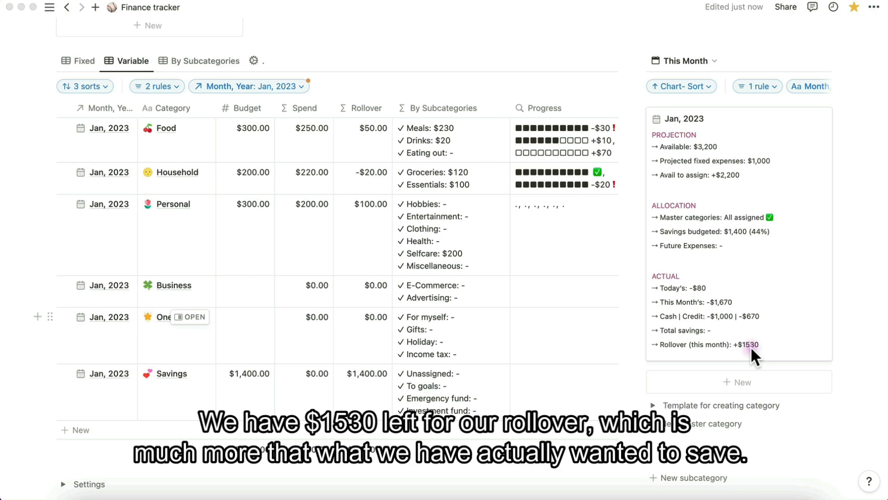
Add a new savings transaction for Jan, 2023 in the Transactions section, dated 31/01/2023.
scroll(750, 346, down, 8)
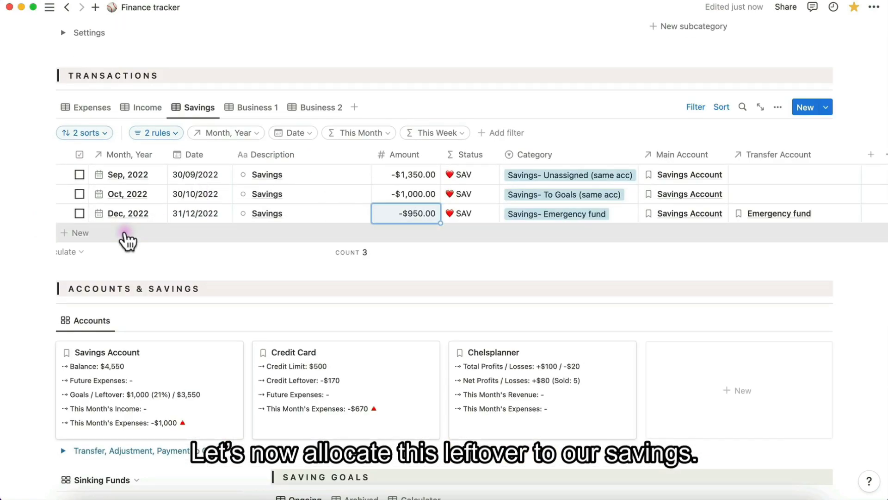
click(124, 235)
click(123, 234)
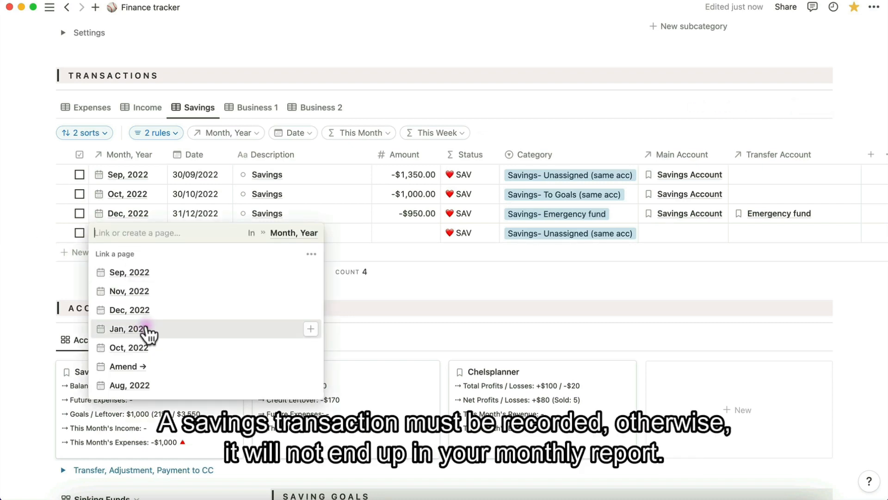
click(146, 329)
key(Escape)
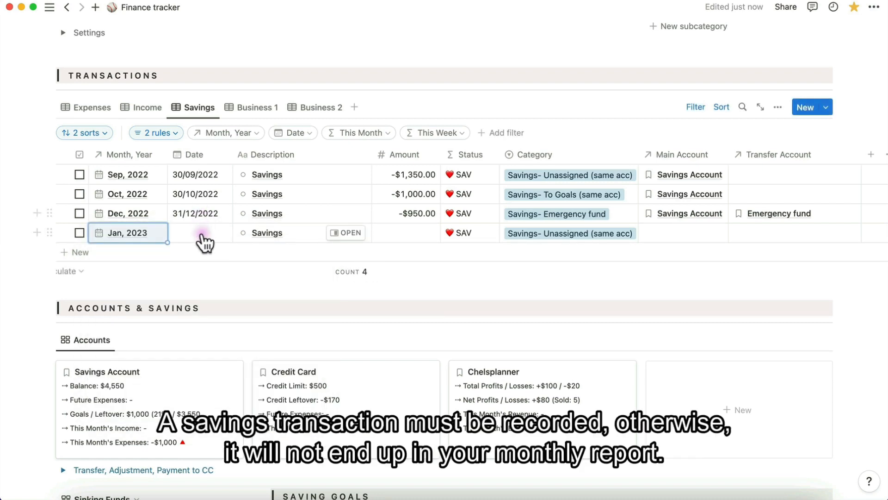
click(204, 237)
click(387, 280)
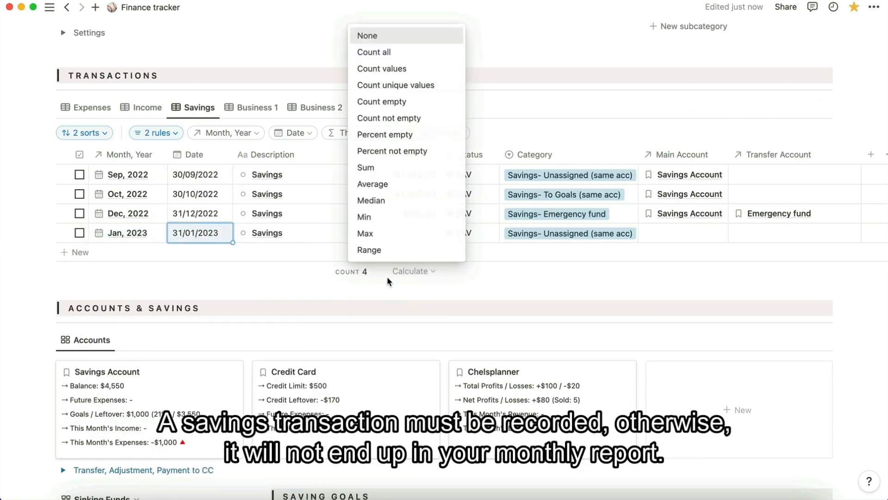
click(447, 288)
Set the Jan, 2023 savings amount to -$1,530 and link Savings Account as its main account.
click(411, 239)
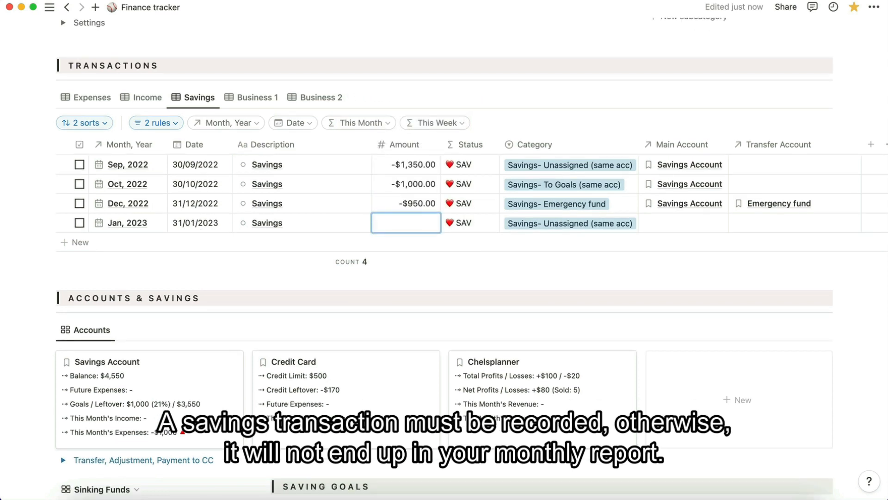
text(-)
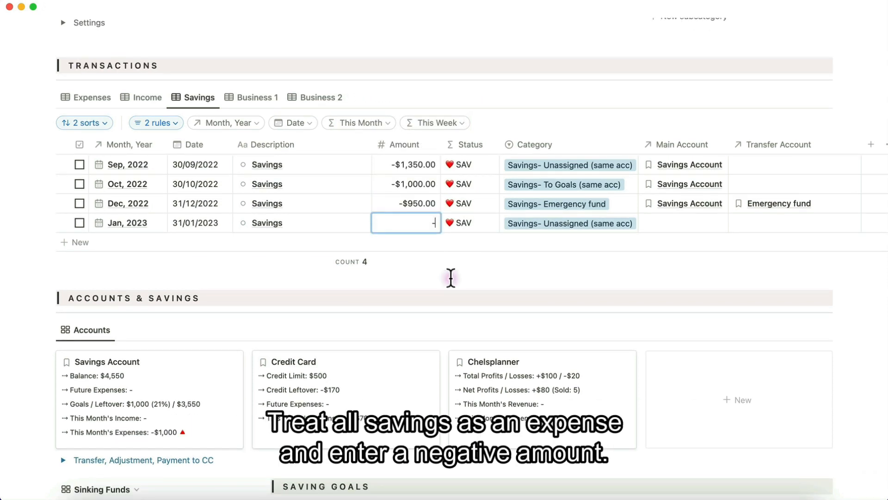
text($1,530)
key(Return)
scroll(555, 241, down, 3)
click(684, 151)
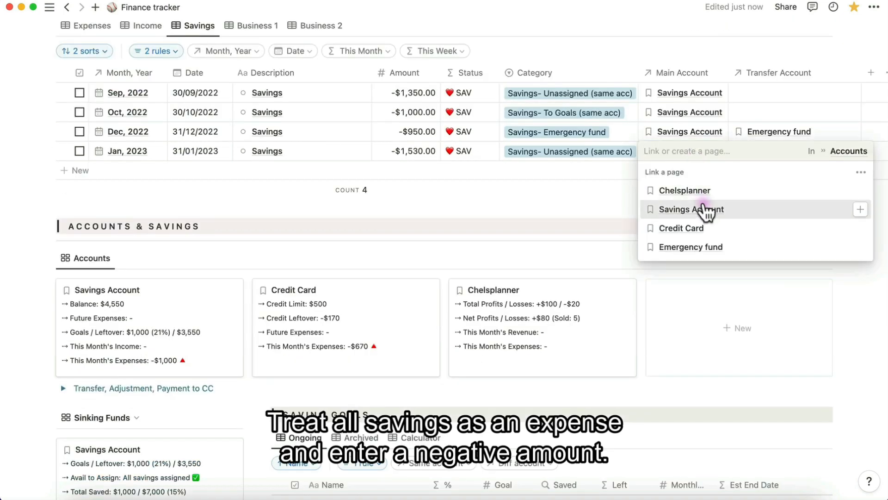
key(Return)
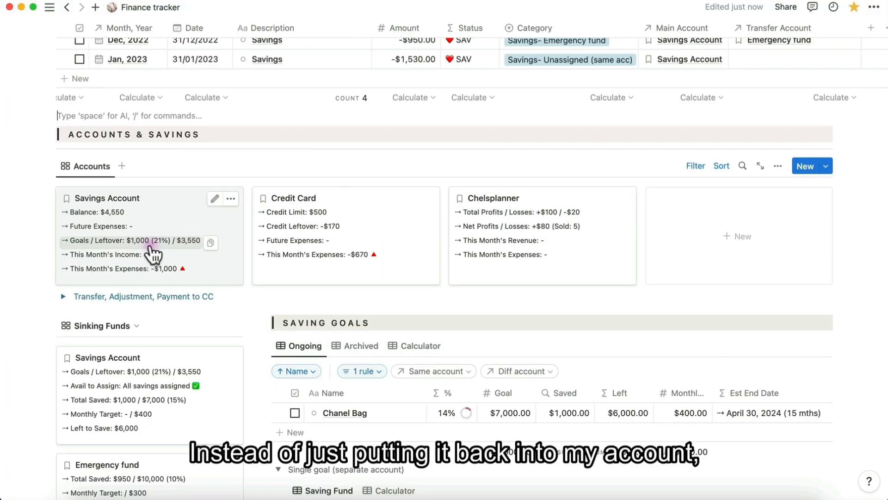
Change the Jan, 2023 savings category to Savings- To Goals (same acc) and check the Savings Account's funds available to assign.
scroll(348, 152, up, 4)
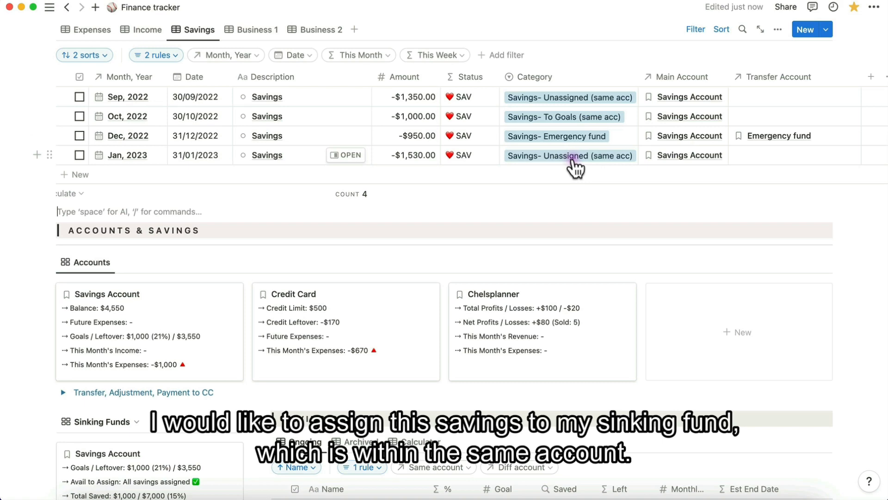
click(575, 168)
scroll(570, 248, down, 5)
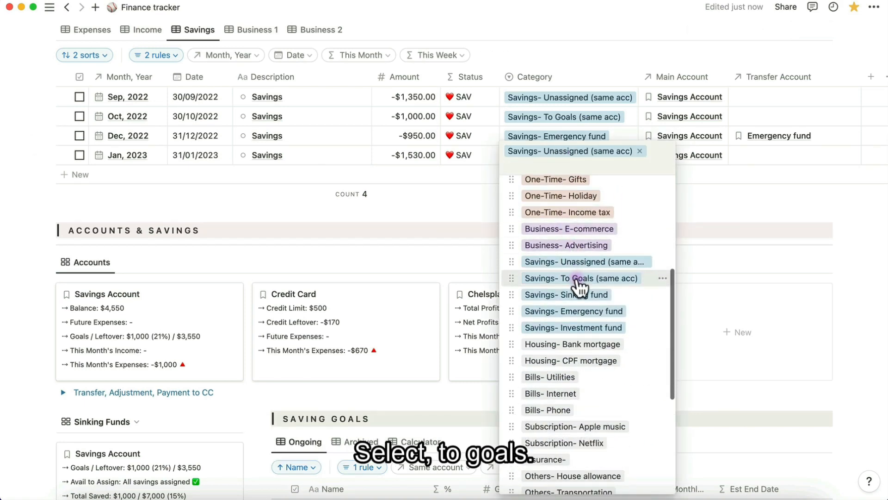
click(581, 278)
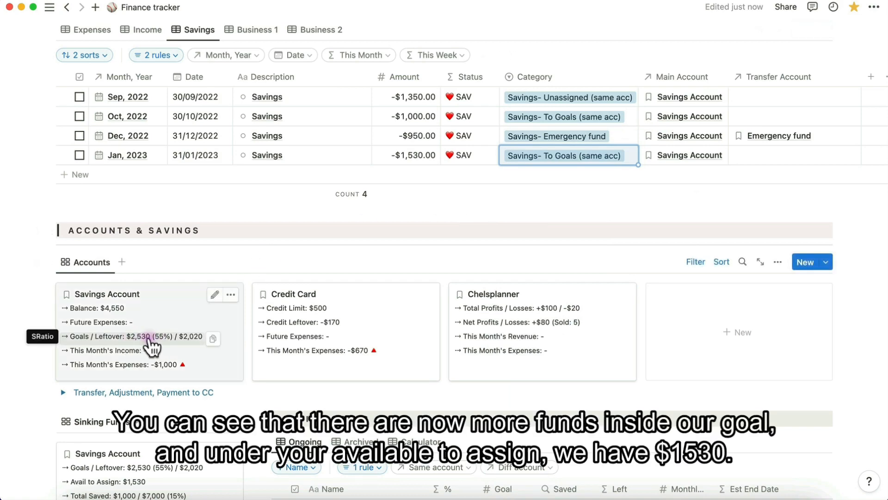
scroll(150, 346, down, 5)
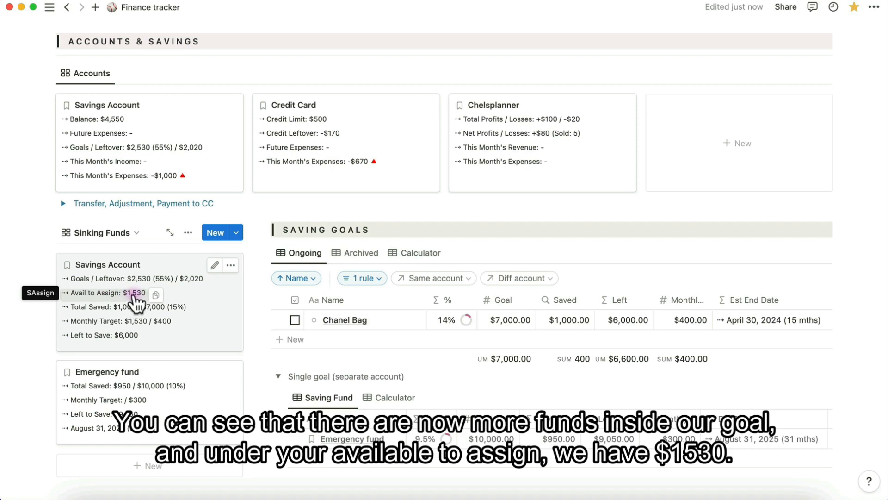
Change the Jan, 2023 savings category to Savings- Sinking fund and set its transfer account to Sinking fund (separate acc).
scroll(134, 301, up, 5)
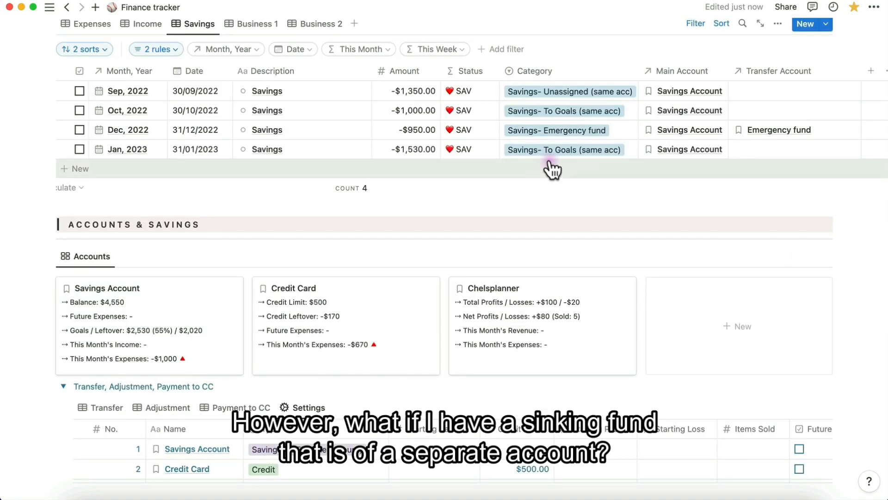
click(566, 150)
scroll(561, 249, down, 6)
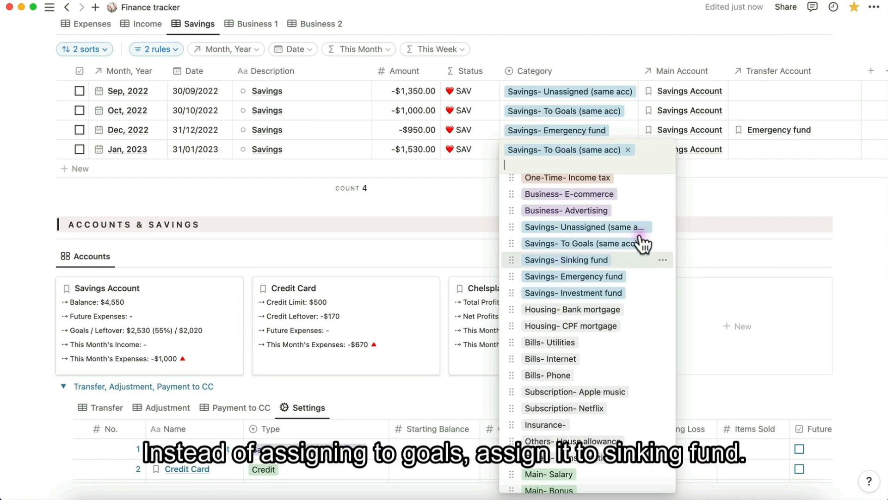
key(Return)
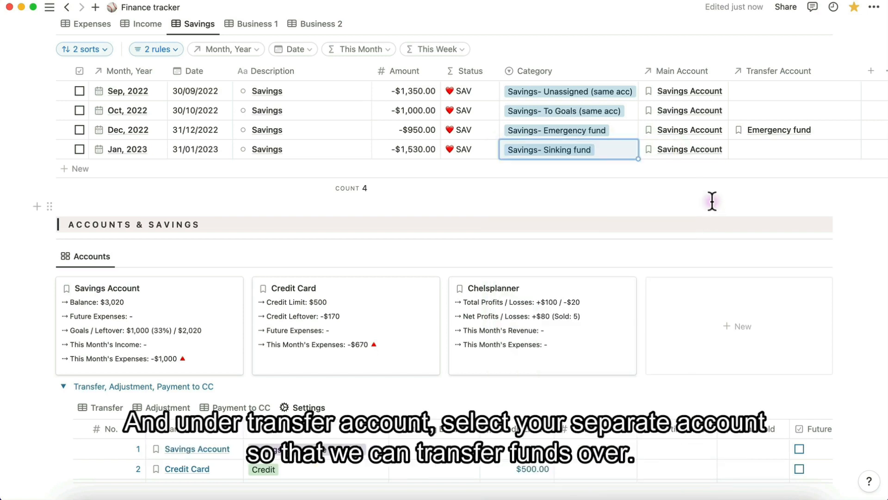
click(751, 153)
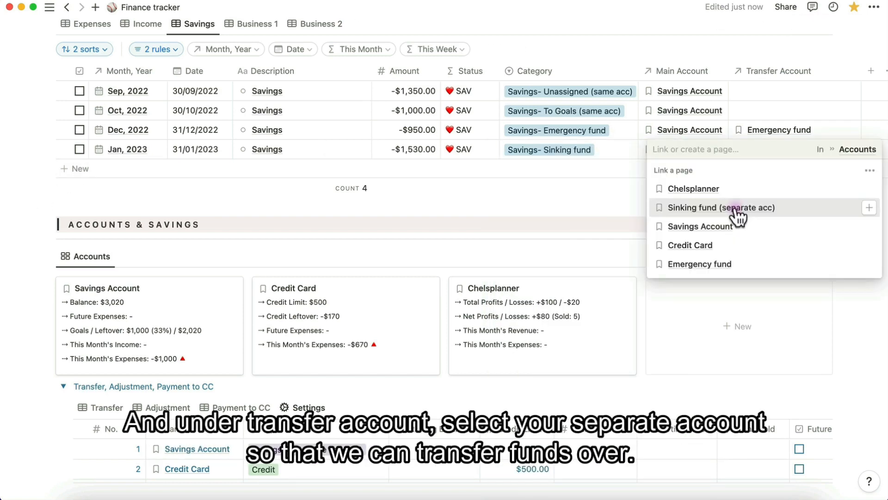
click(739, 215)
Collapse the Transfer, Adjustment, Payment to CC section and check the amount available to assign in Sinking fund (separate acc).
scroll(355, 252, down, 3)
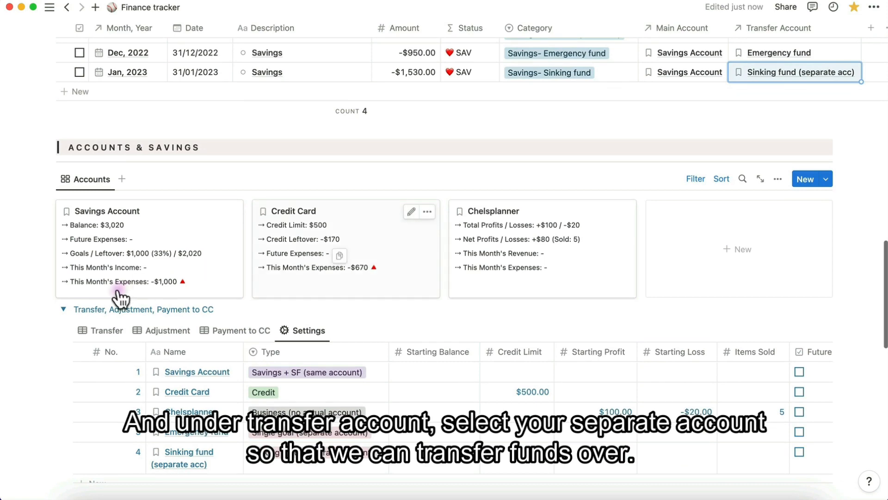
click(64, 309)
scroll(68, 312, down, 5)
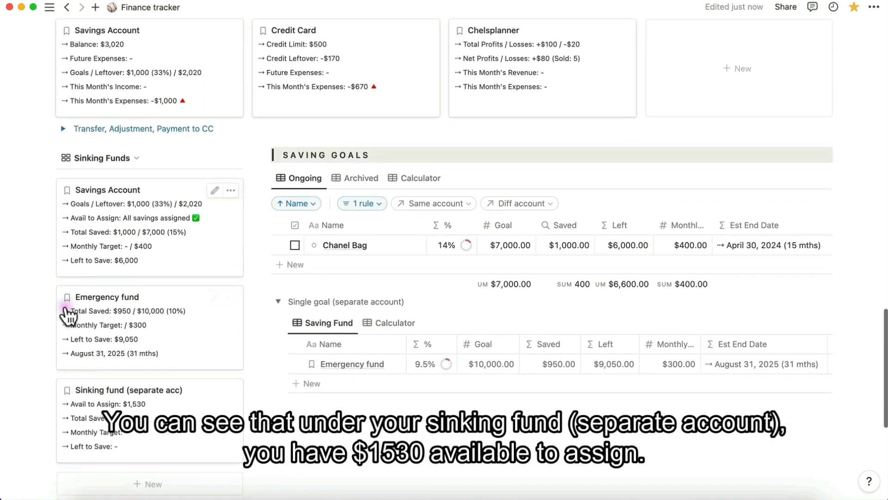
scroll(67, 312, down, 5)
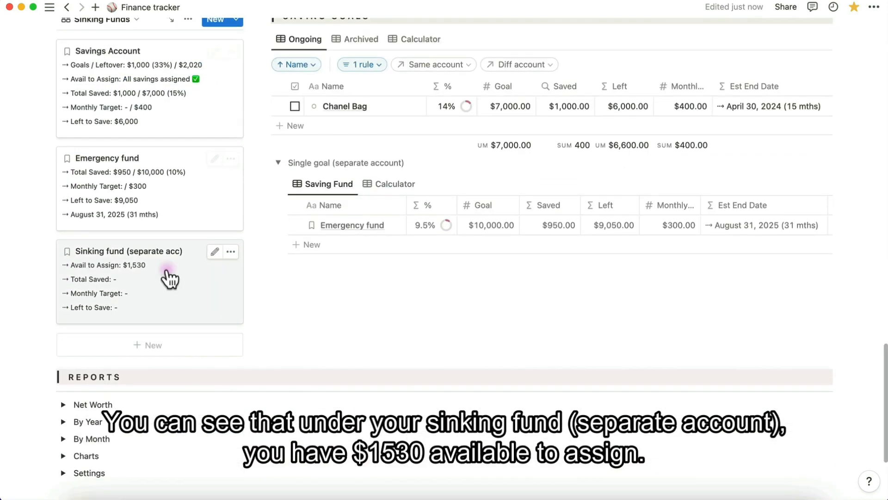
scroll(168, 277, down, 2)
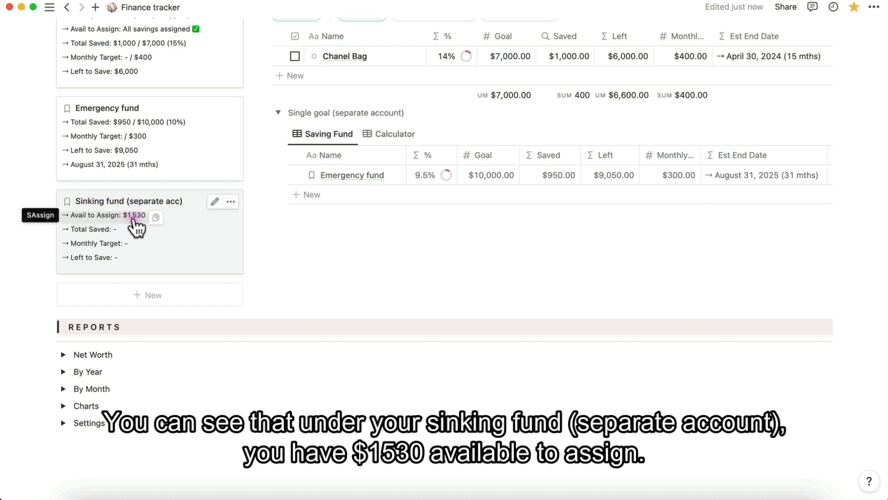
scroll(134, 222, up, 7)
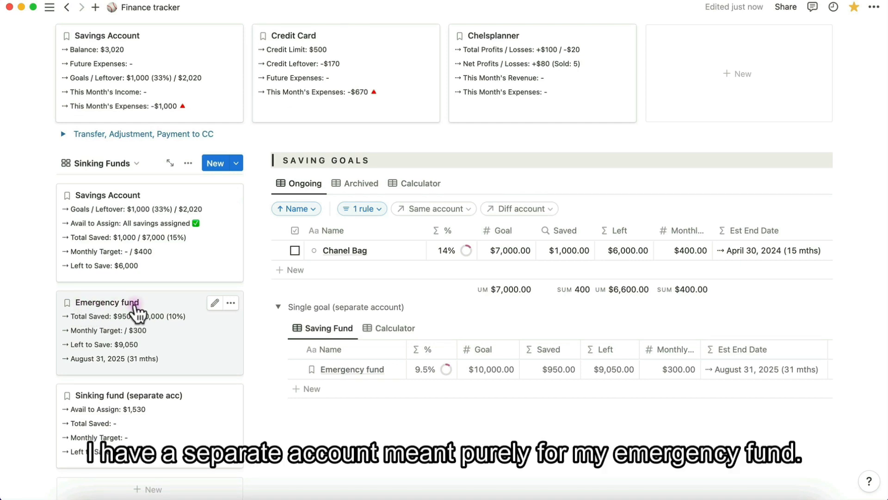
Change the Jan, 2023 savings transaction's category to Savings- Emergency fund.
scroll(134, 310, up, 10)
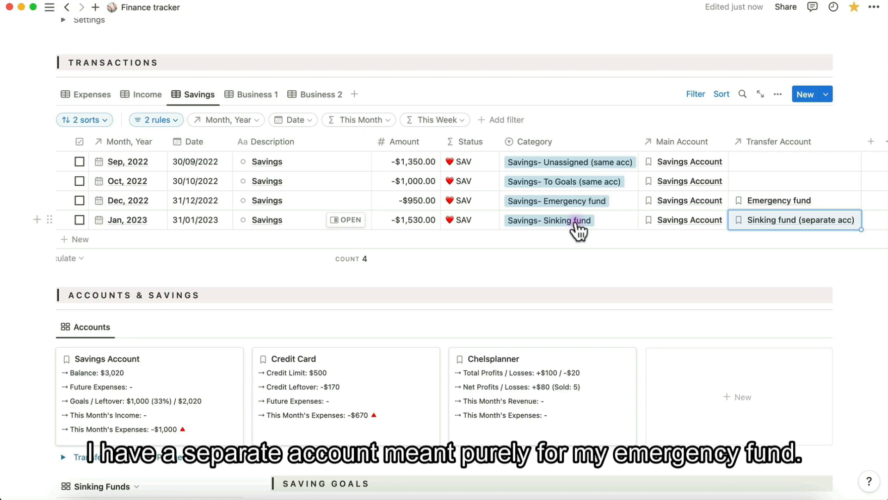
click(578, 230)
scroll(577, 229, down, 9)
scroll(577, 229, up, 3)
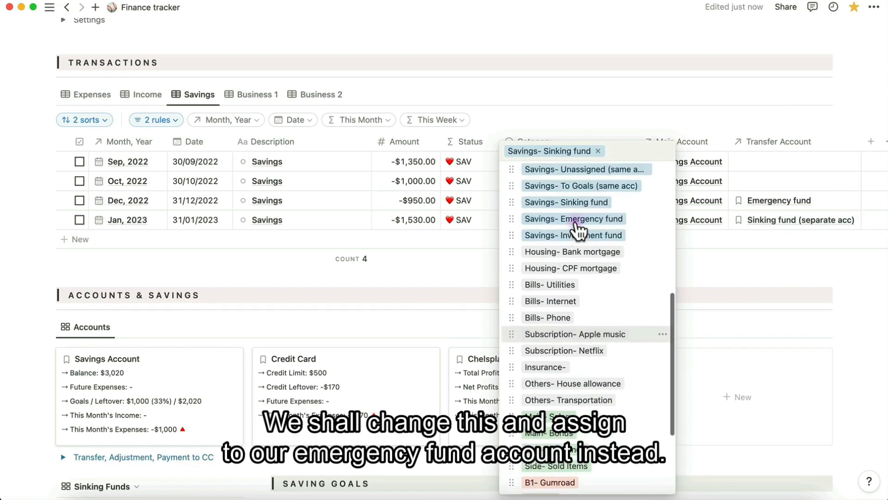
click(577, 234)
Replace the Jan, 2023 savings transaction's transfer account with Emergency fund and check that account's inflow.
click(791, 200)
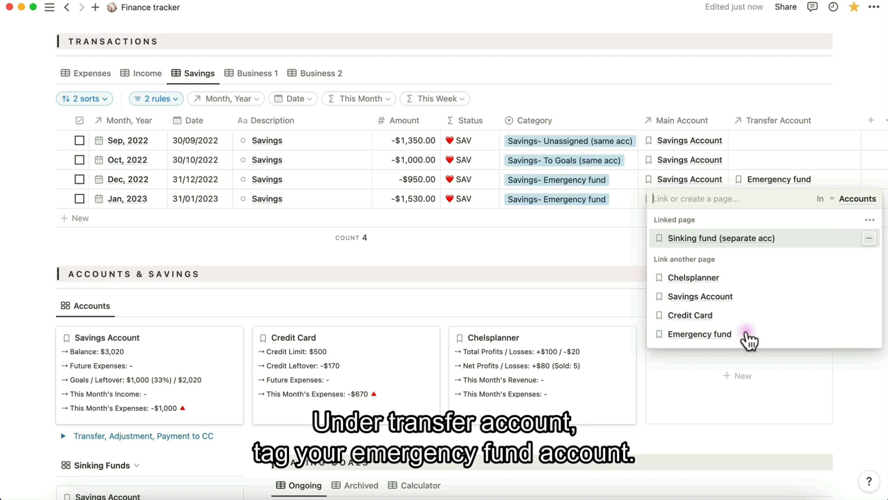
click(736, 241)
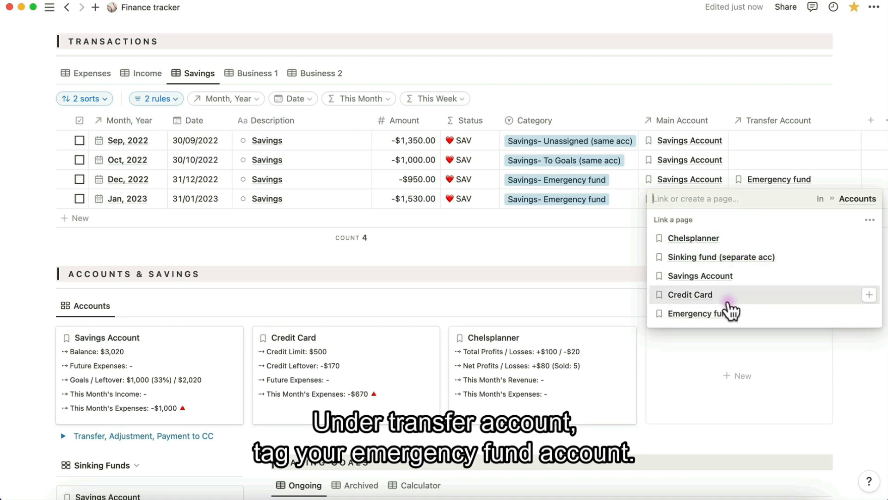
click(615, 255)
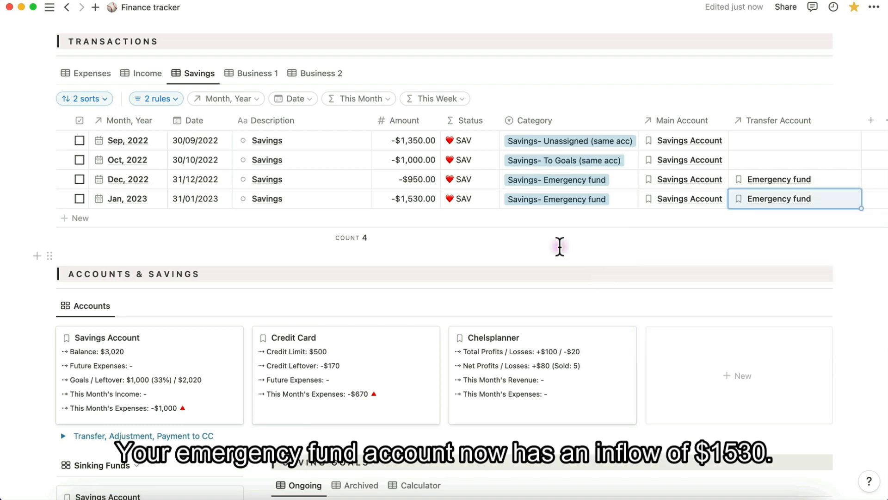
scroll(507, 244, down, 8)
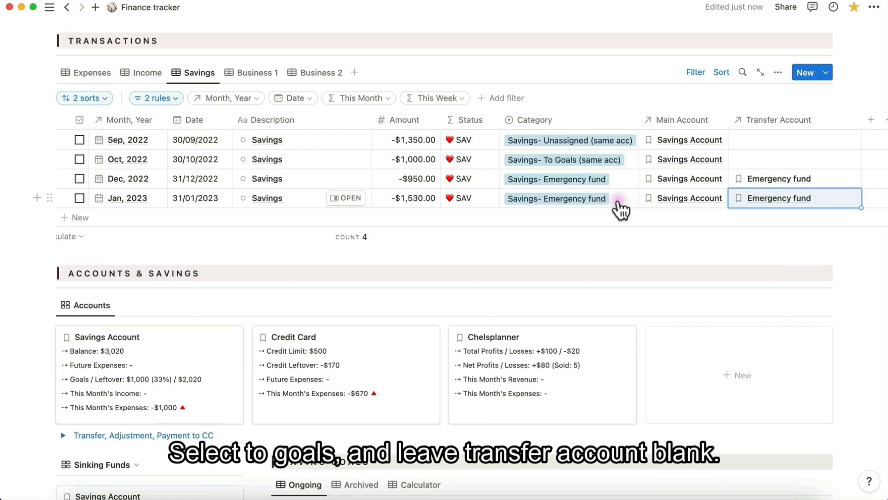
Change the Jan, 2023 savings category to Savings- To Goals (same acc) and clear its transfer account.
click(620, 207)
scroll(618, 303, down, 5)
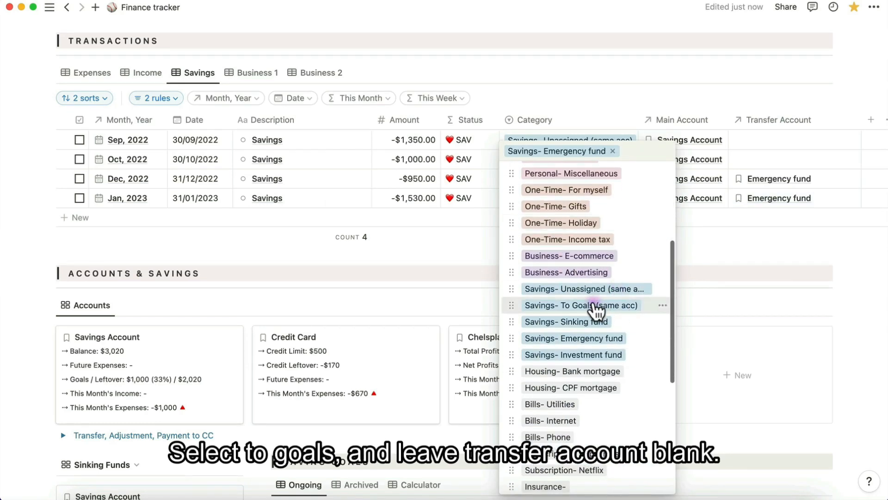
click(596, 306)
click(769, 198)
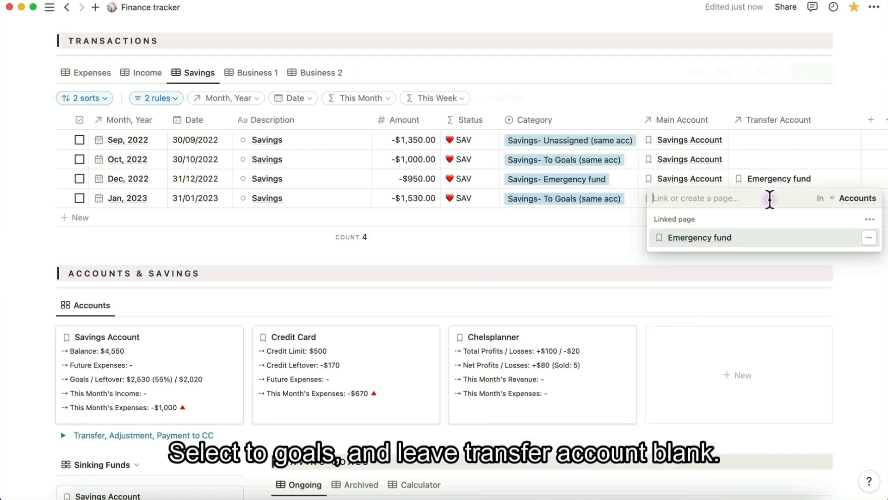
click(869, 237)
click(667, 250)
Add two ongoing saving goals named Macbook and Holiday fund.
scroll(667, 250, down, 4)
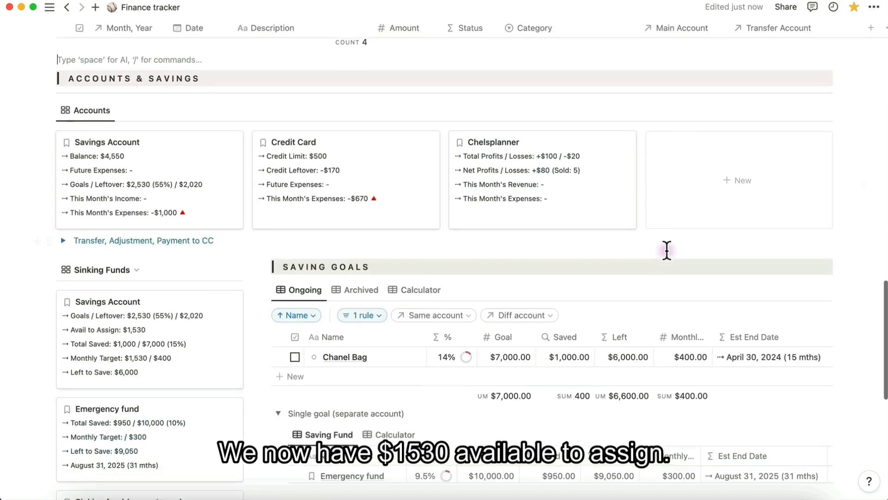
scroll(667, 250, down, 3)
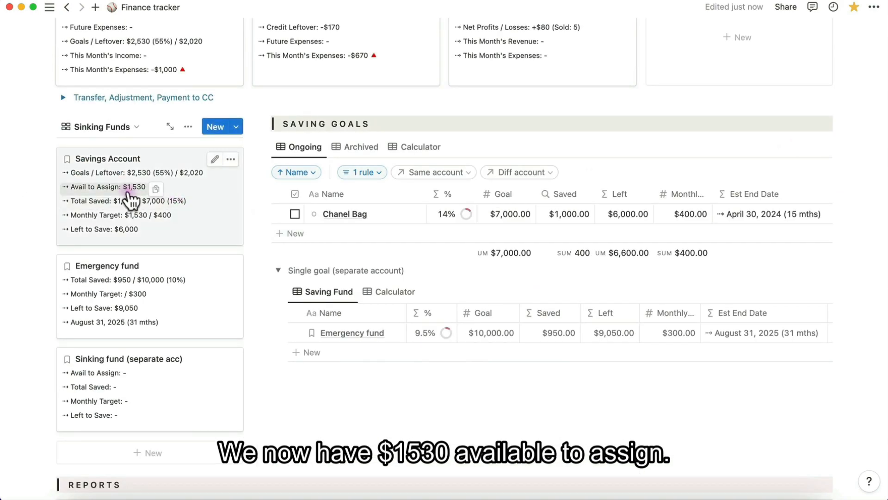
scroll(332, 63, down, 1)
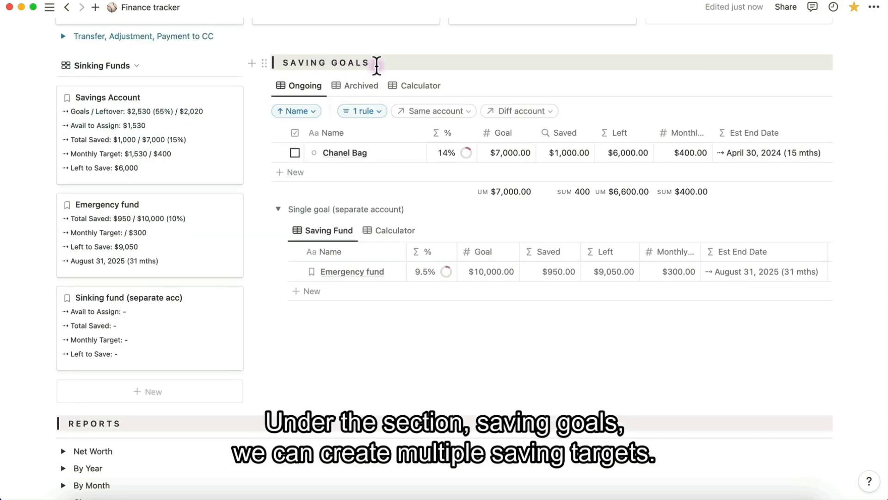
click(305, 174)
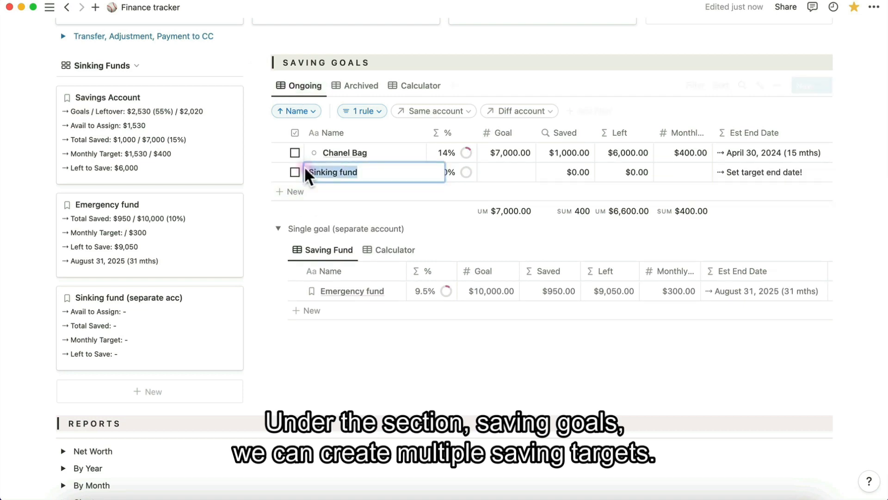
text(Macbook)
click(300, 195)
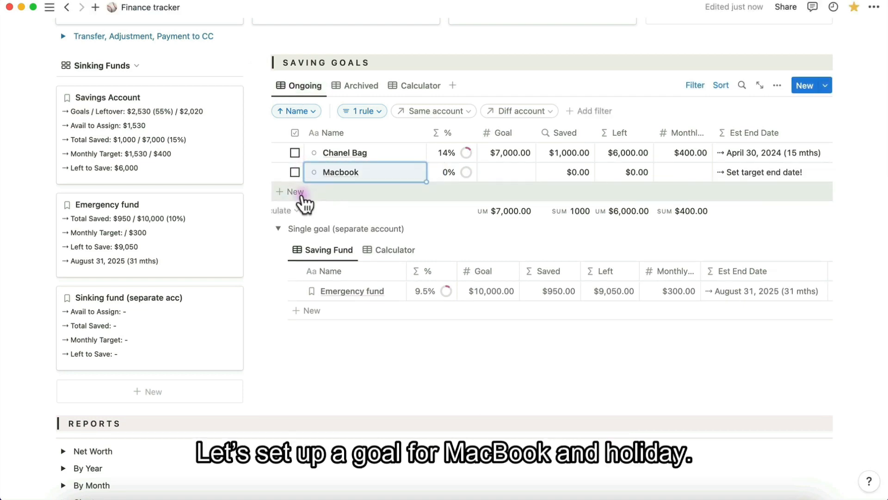
click(300, 195)
double_click(325, 191)
text(Holiday fund)
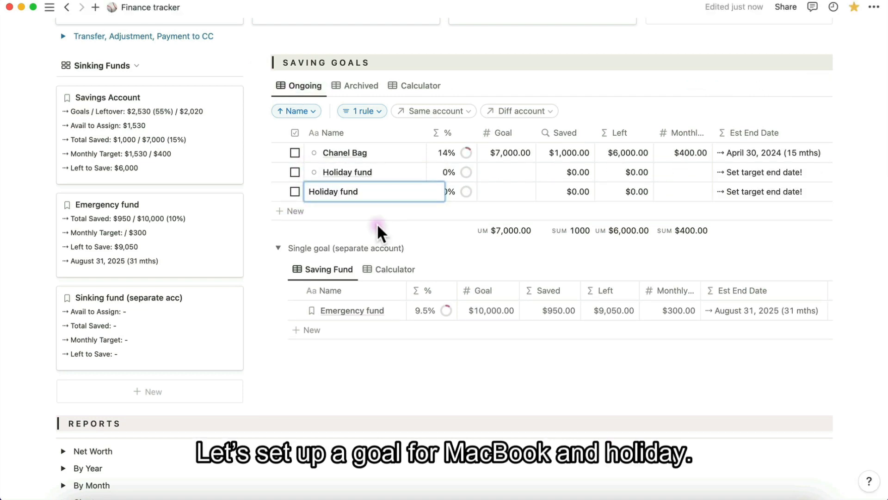
Set the goal amounts to $10,000 for Holiday fund and $3,000 for Macbook.
click(507, 172)
text(10,000)
key(Return)
click(506, 192)
text(3000)
key(Return)
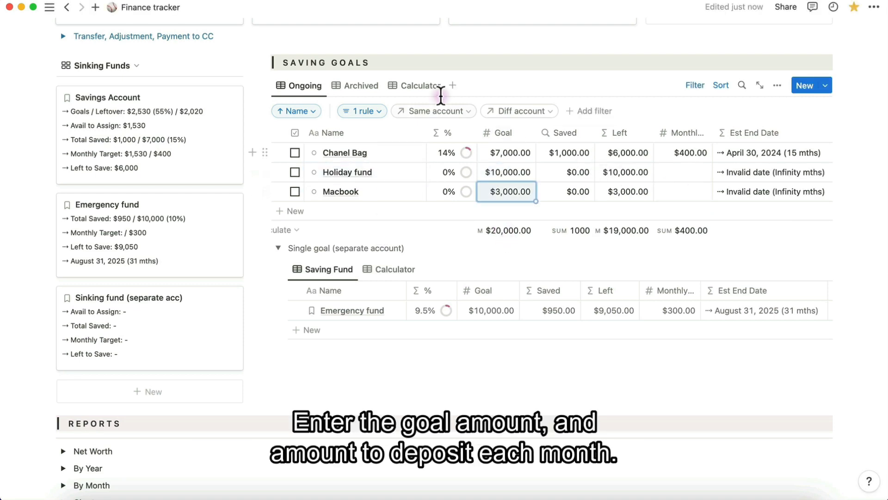
In the saving goals Calculator view, set the Holiday fund's target date to January 31, 2025.
click(421, 91)
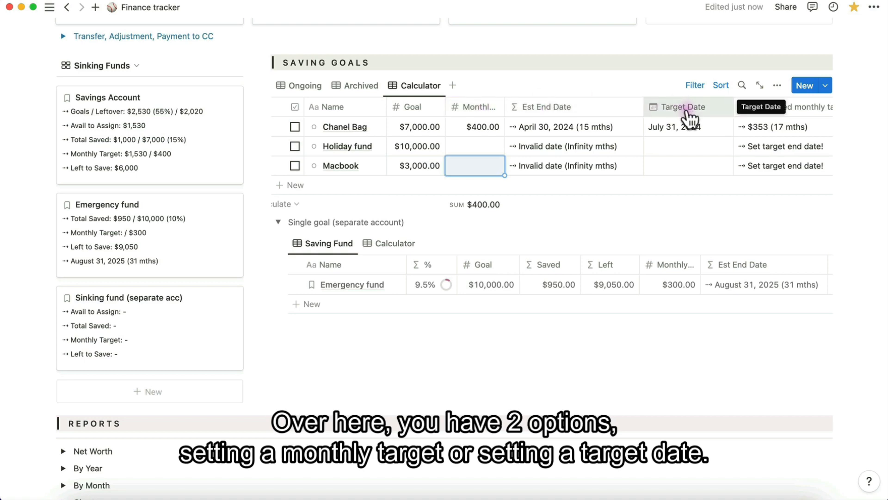
click(681, 146)
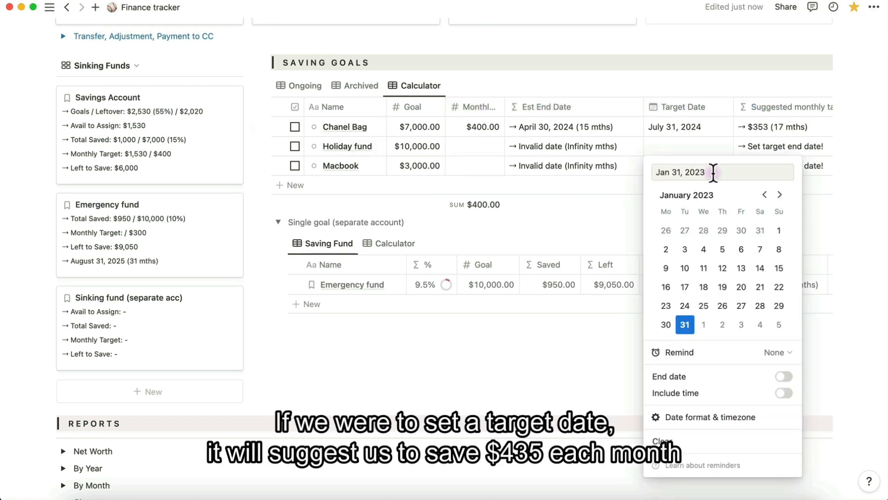
key(BackSpace)
text(5)
key(Return)
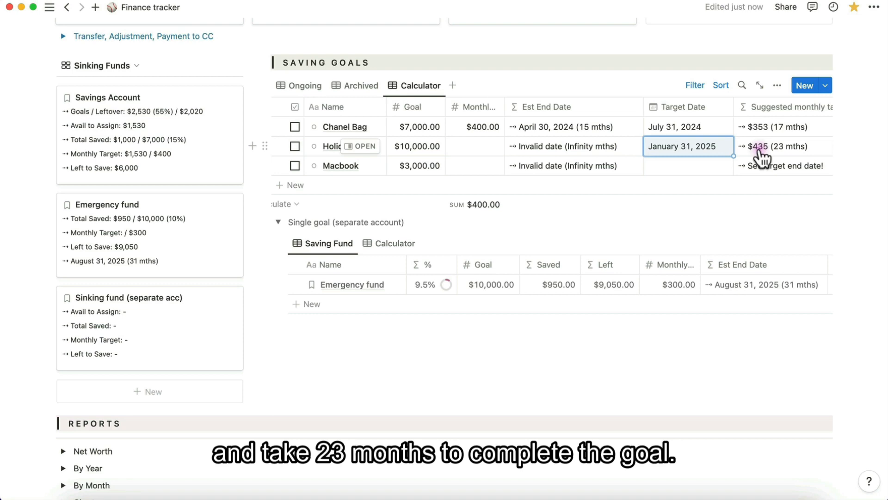
Set the monthly targets to $400 for Holiday fund and $250 for Macbook.
click(480, 148)
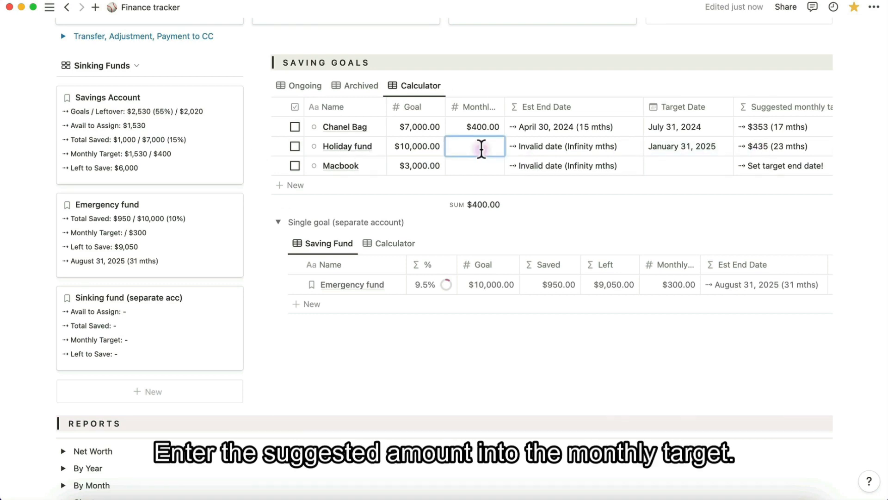
text(400)
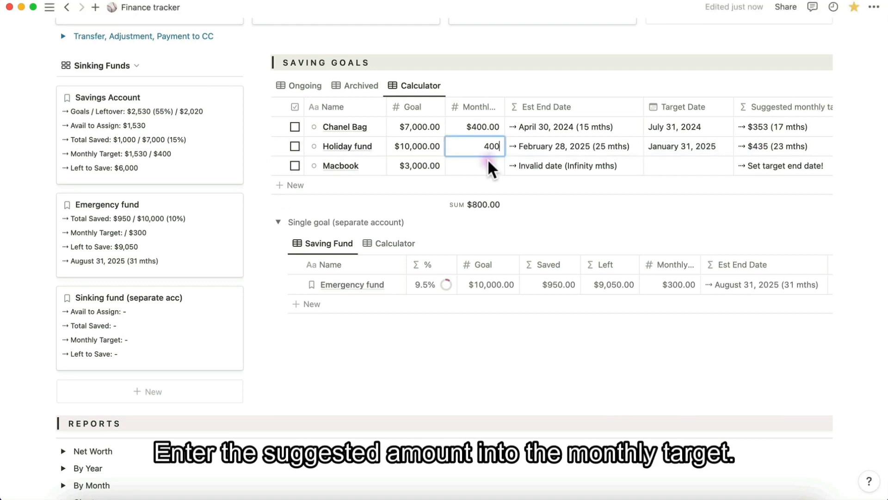
key(Return)
click(475, 167)
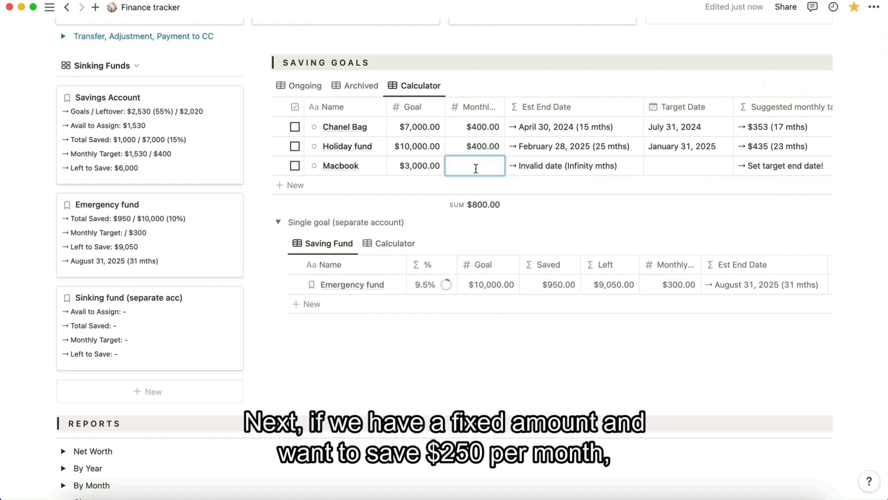
text(250)
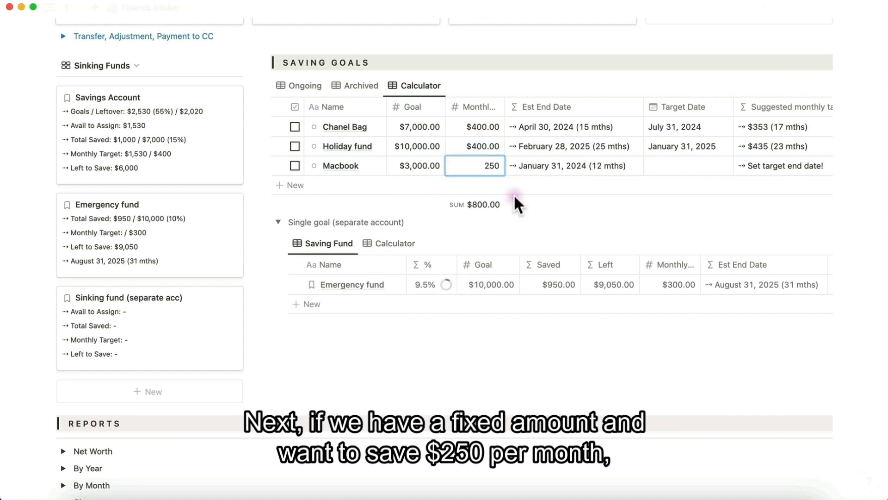
key(Return)
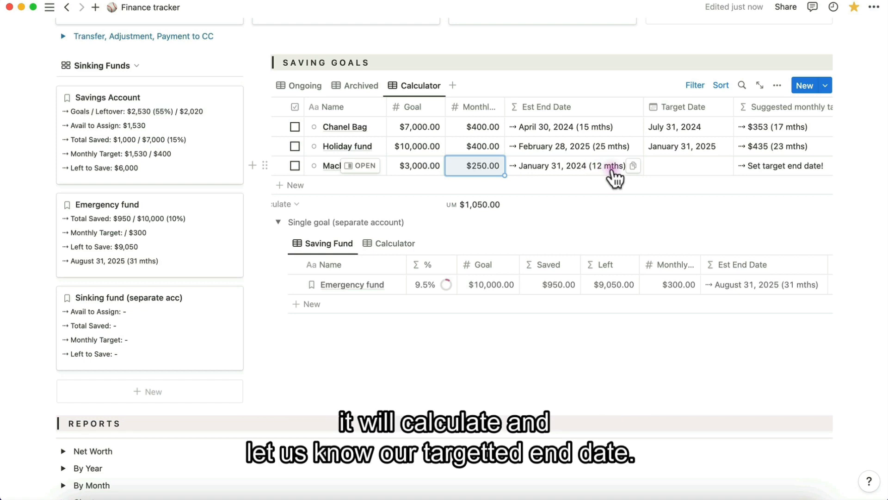
In the Ongoing goals, link Holiday fund and Macbook to Savings Account as their same account.
click(315, 95)
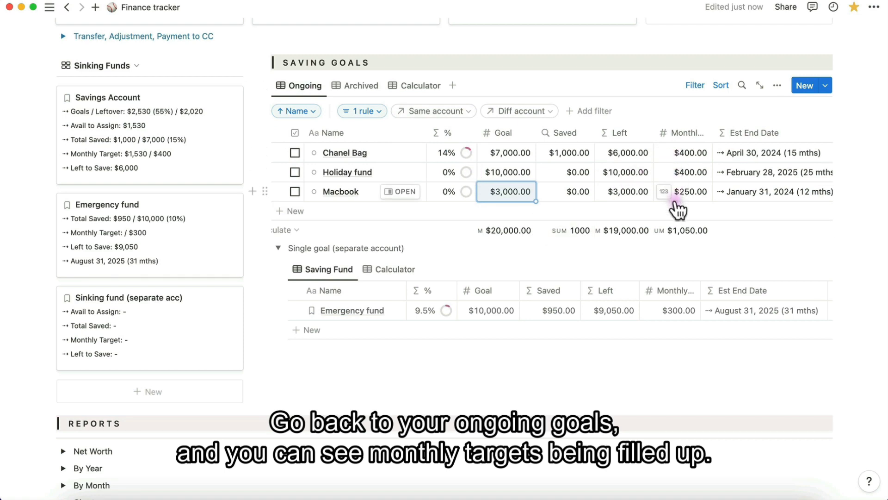
scroll(684, 234, right, 5)
click(692, 190)
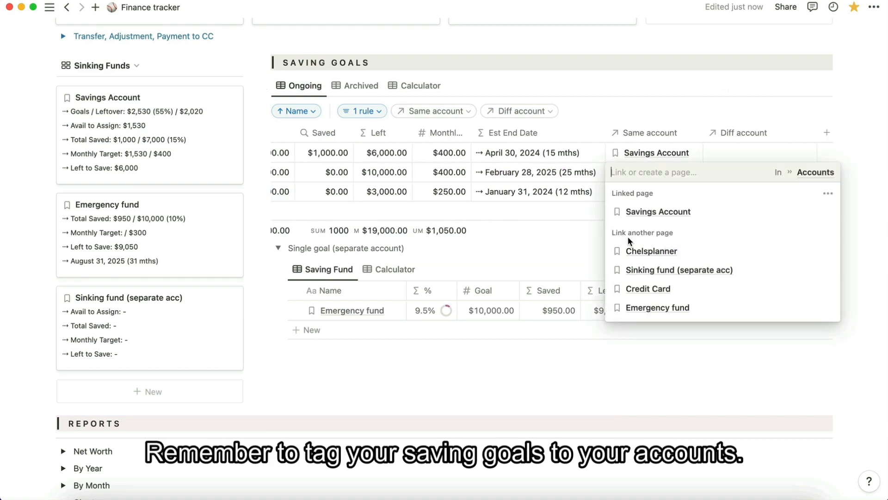
click(678, 271)
key(Escape)
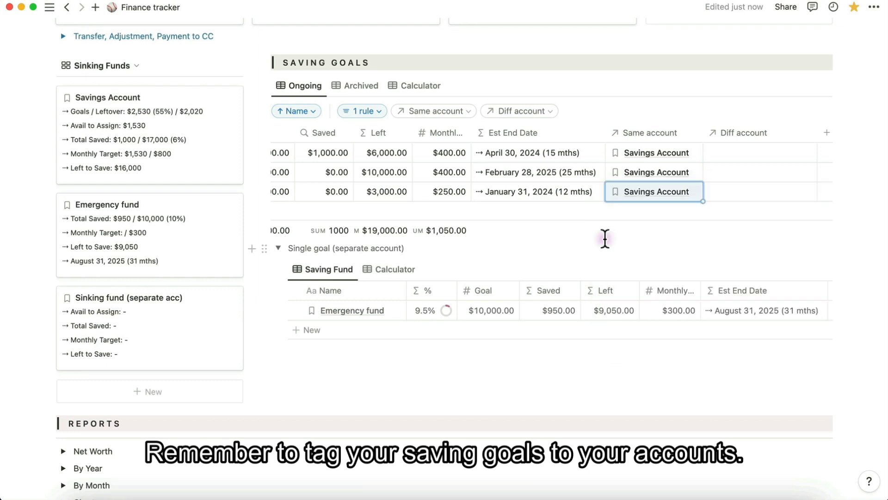
scroll(557, 194, left, 5)
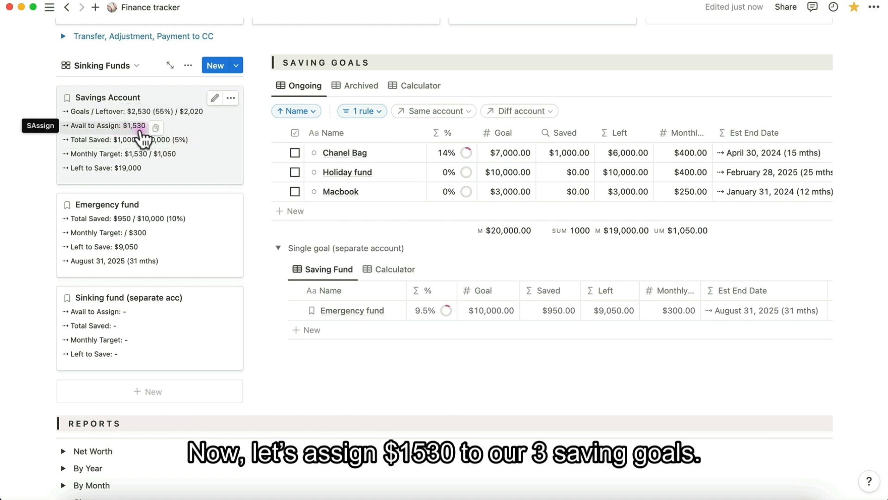
Add a payment to the Chanel Bag goal dated January 31, 2023, keeping the $400 minimum amount.
click(399, 152)
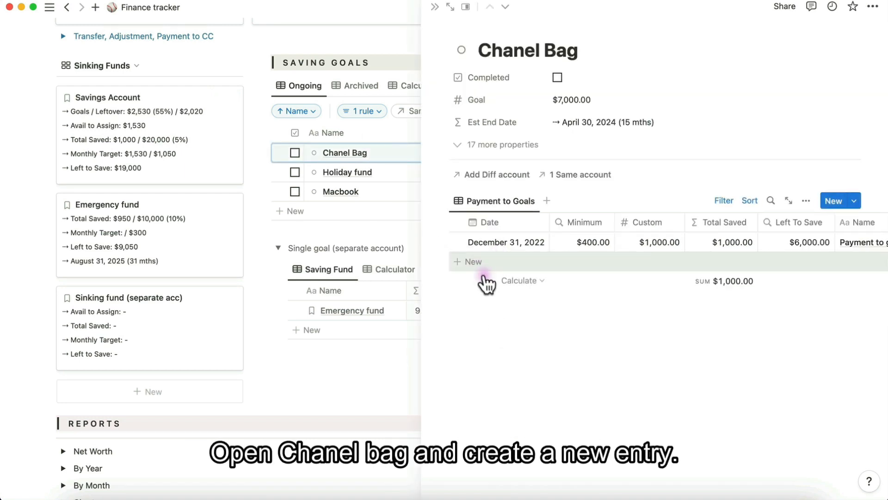
click(483, 273)
click(520, 260)
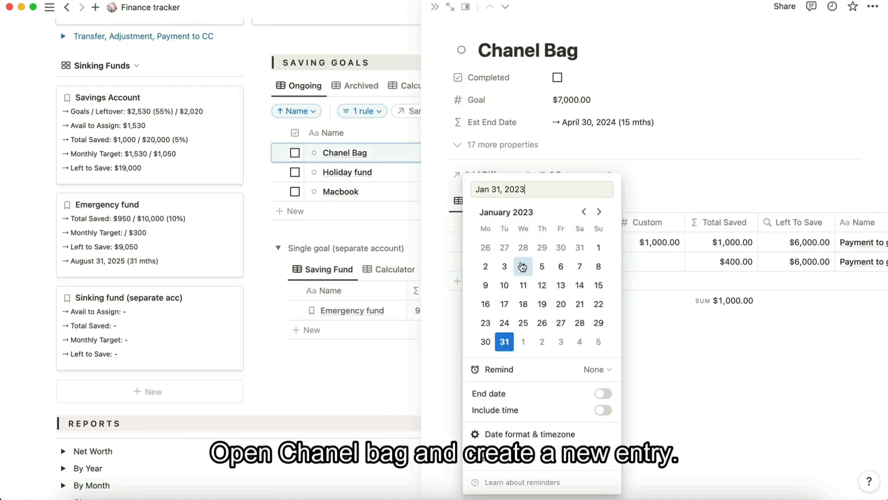
click(667, 343)
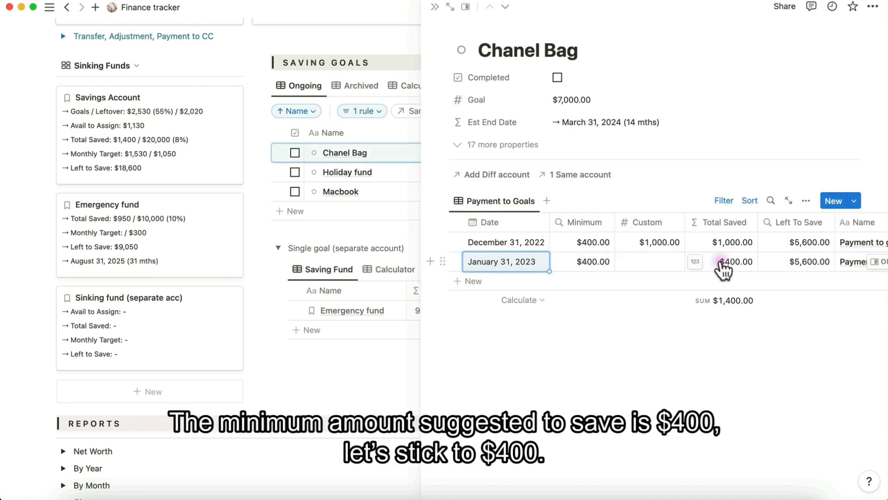
click(401, 197)
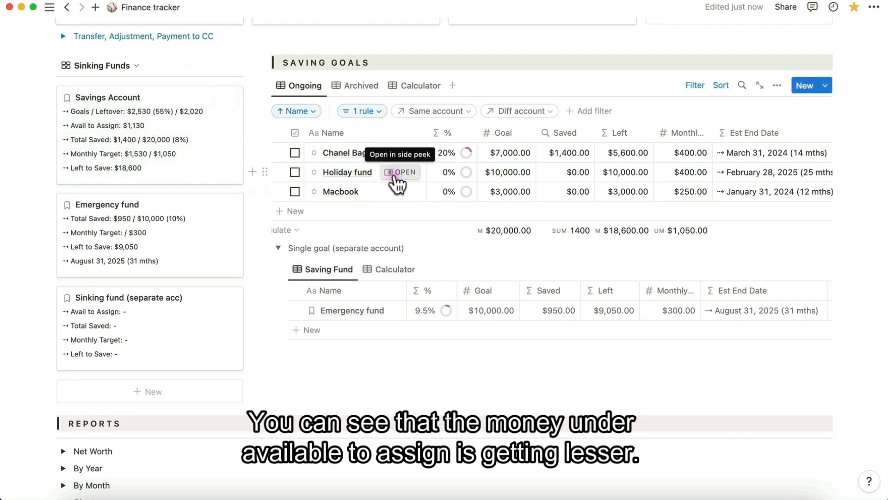
Add a payment to the Holiday fund goal dated January 31, 2023, keeping the $400 minimum amount.
click(397, 173)
click(469, 261)
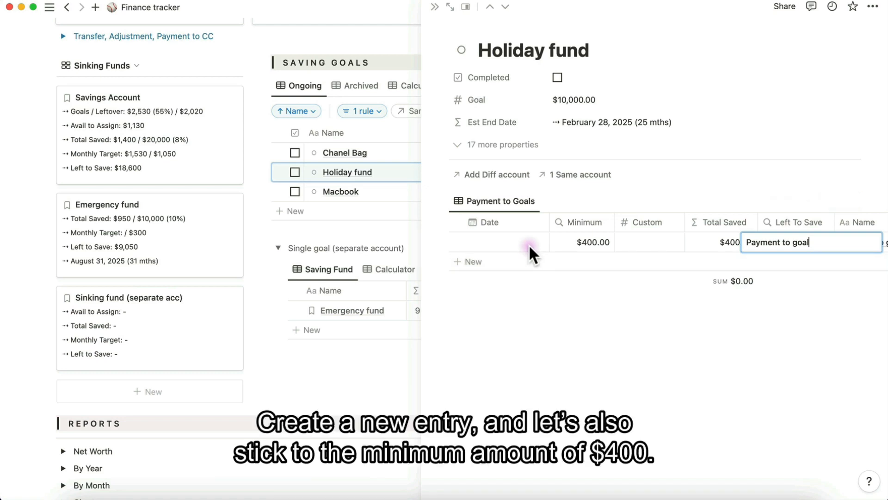
click(529, 244)
click(527, 245)
click(665, 319)
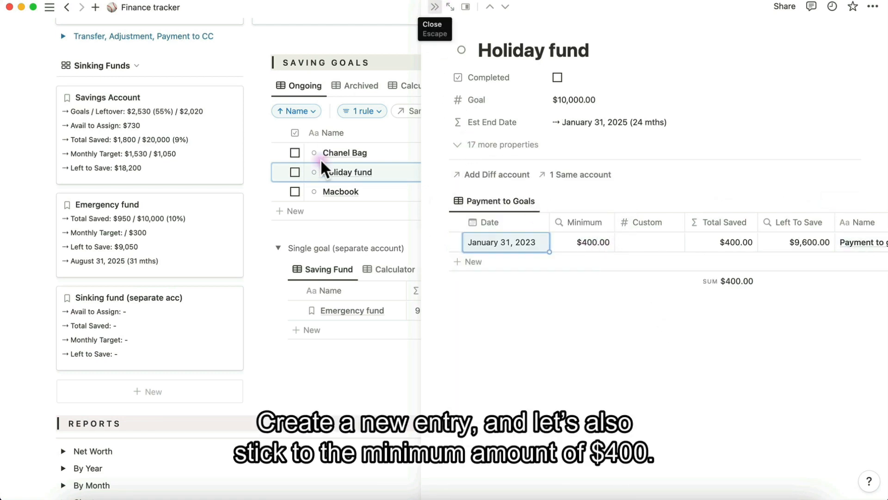
key(Escape)
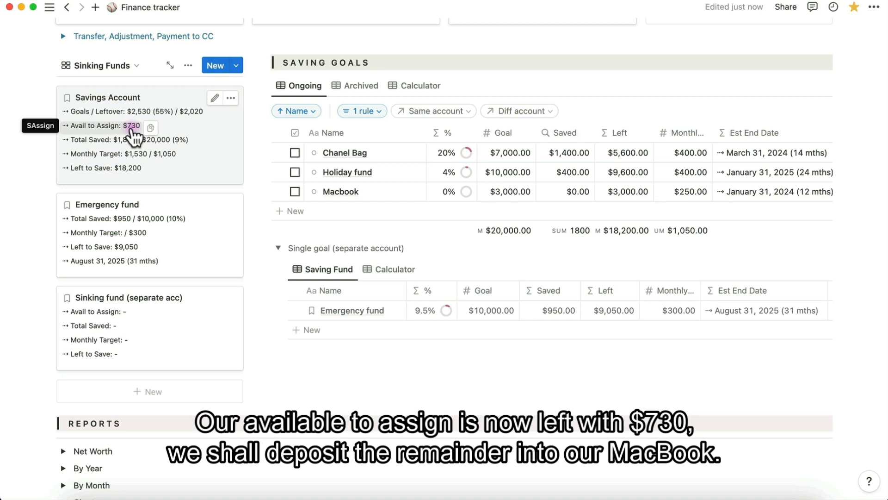
Add a payment to the Macbook goal dated January 31, 2023, with a custom amount of $730.
click(399, 191)
click(512, 243)
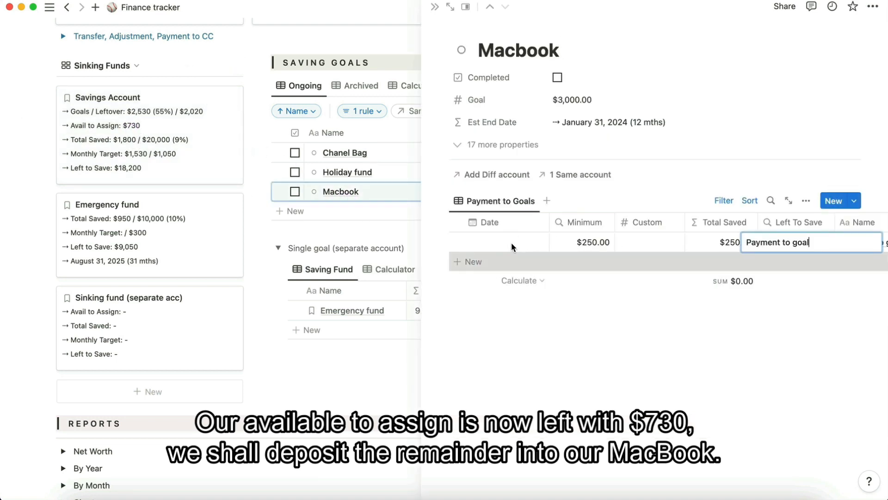
click(511, 242)
click(506, 341)
click(658, 321)
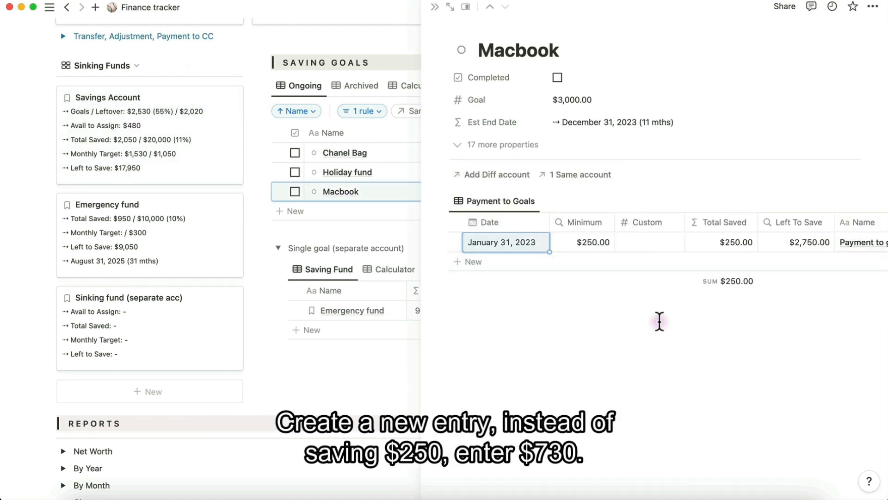
click(657, 245)
text(730)
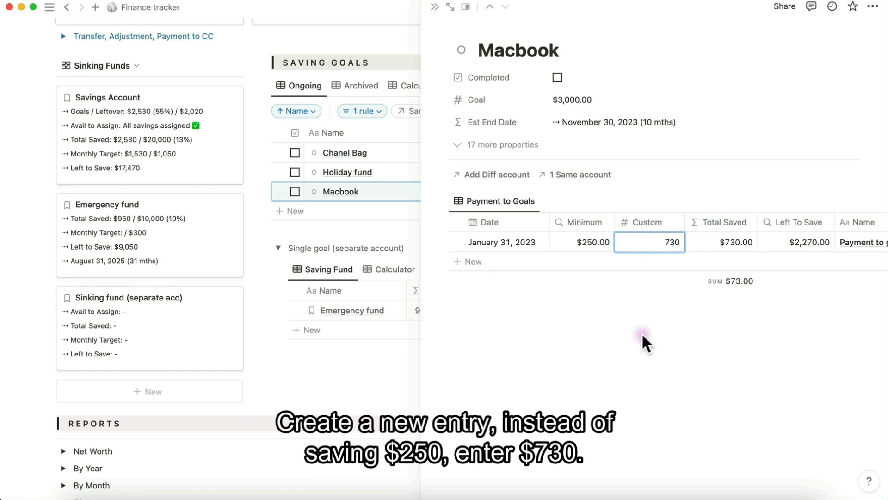
key(Return)
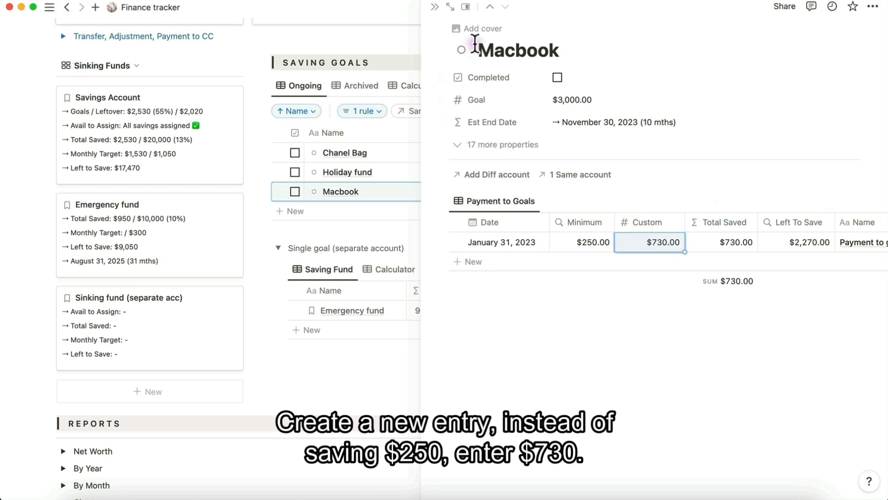
click(434, 7)
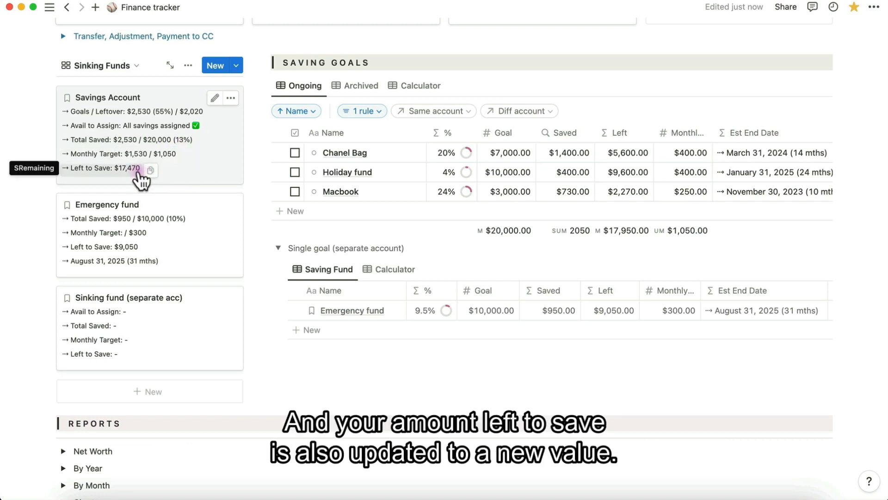
Expand the By Month report and show its By Savings view to review monthly savings.
scroll(138, 177, down, 5)
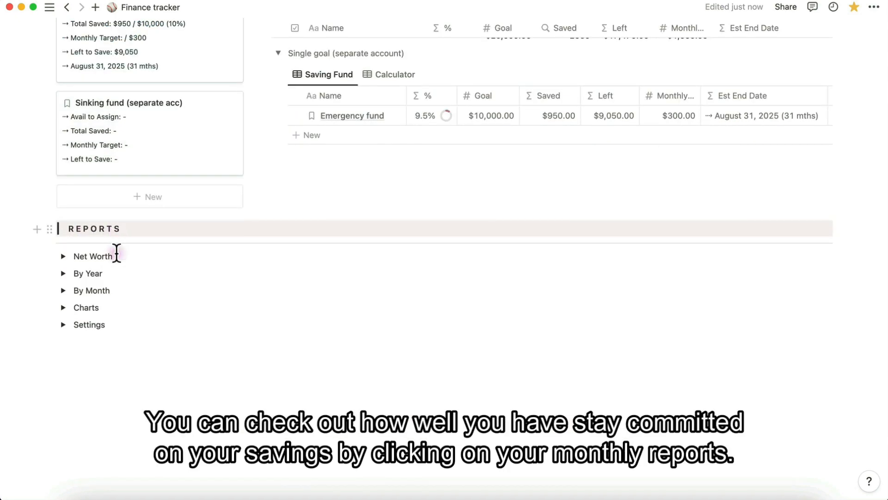
click(64, 291)
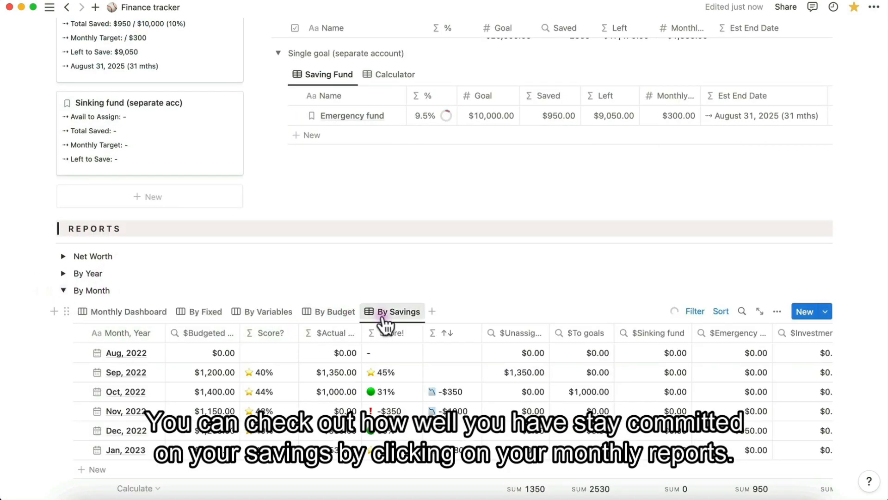
Set the Chelsplanner account's starting profit to $250, starting loss to -$50 and items sold to 8.
scroll(394, 324, down, 3)
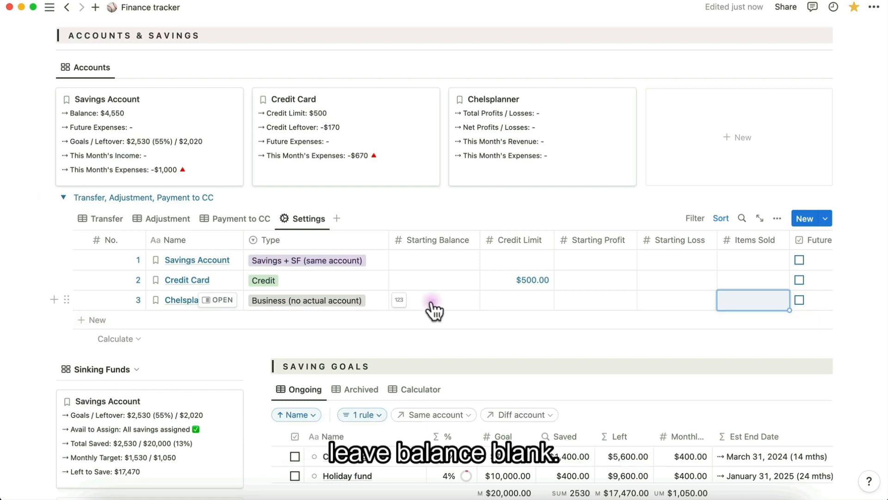
click(593, 300)
text(250)
key(Return)
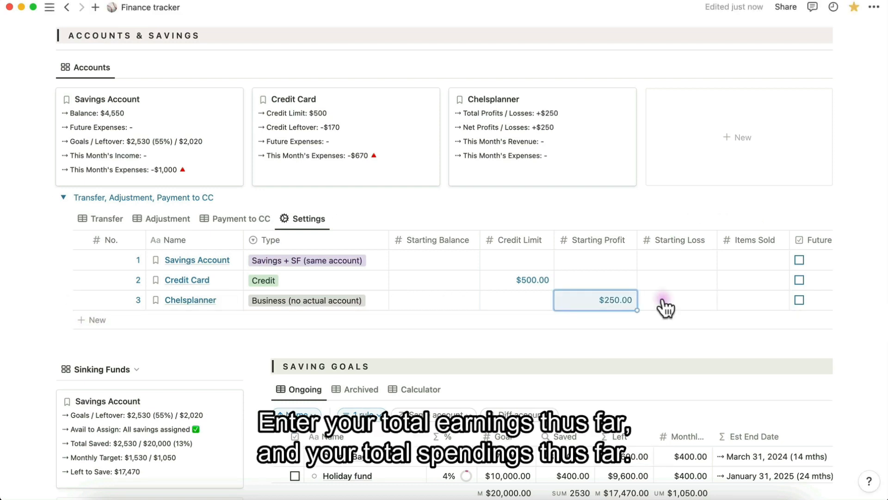
click(663, 299)
text(-50)
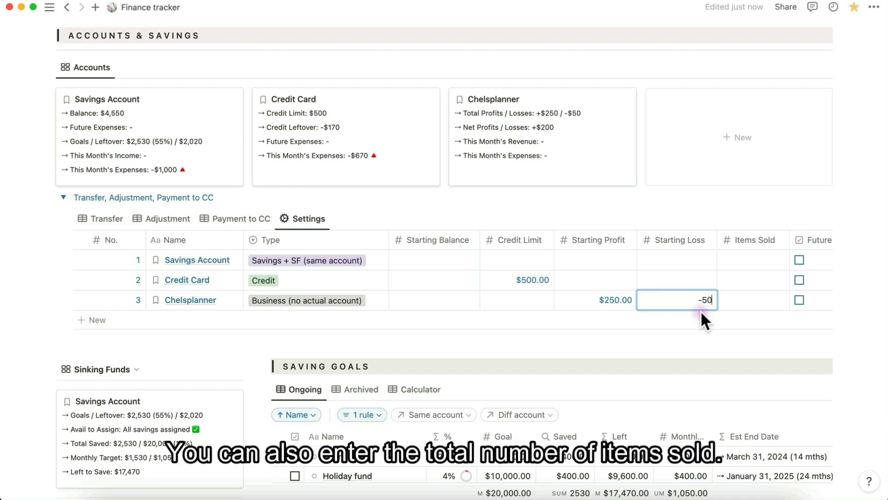
key(Return)
click(754, 299)
text(8)
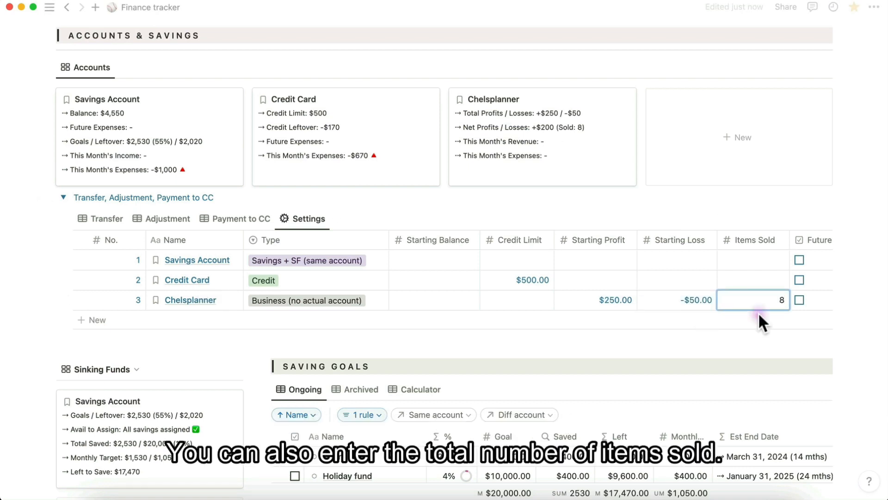
key(Return)
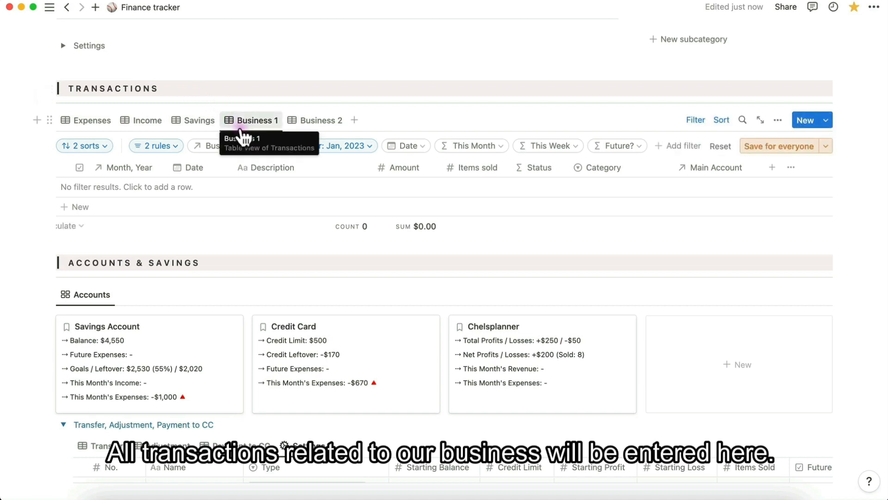
Filter the Business 1 transactions by the Chelsplanner business account.
click(231, 147)
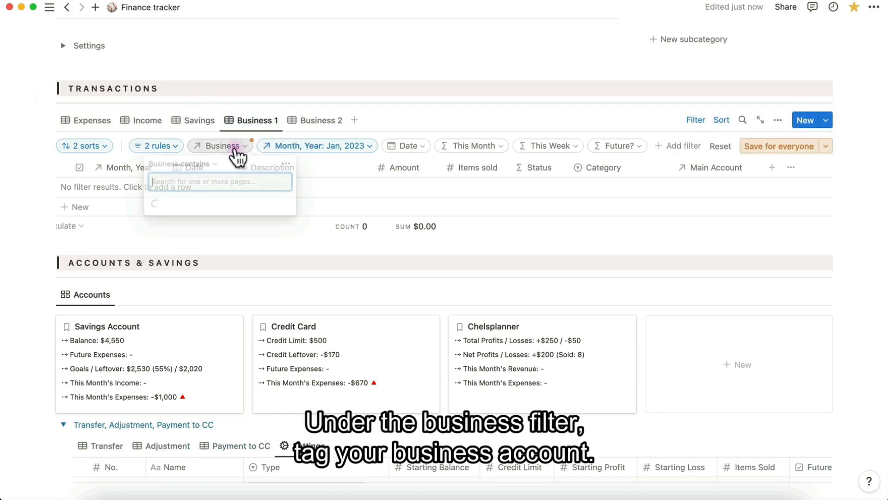
click(210, 206)
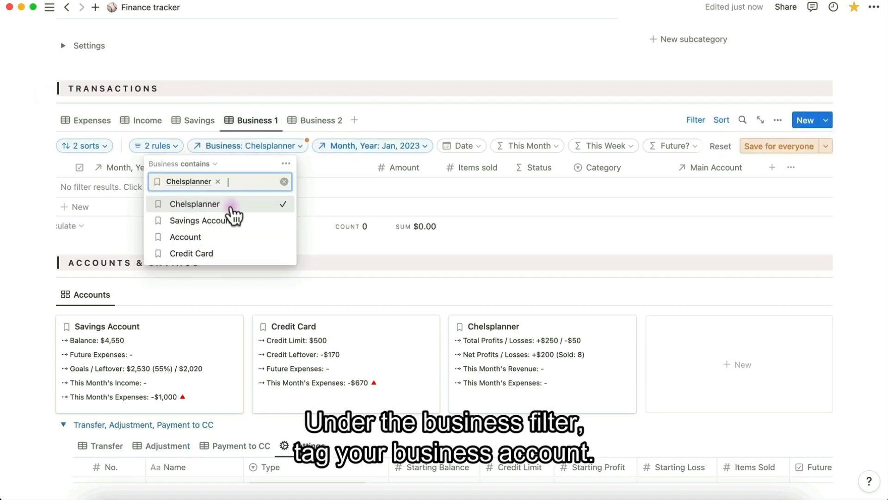
click(319, 243)
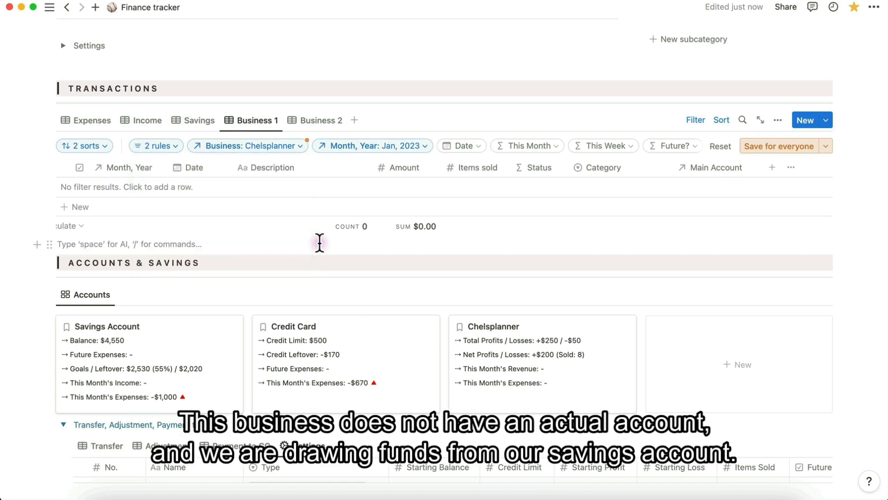
Add a Business 1 transaction described as Advertising, dated January 31, 2023, with an amount of -$20.
scroll(319, 242, down, 2)
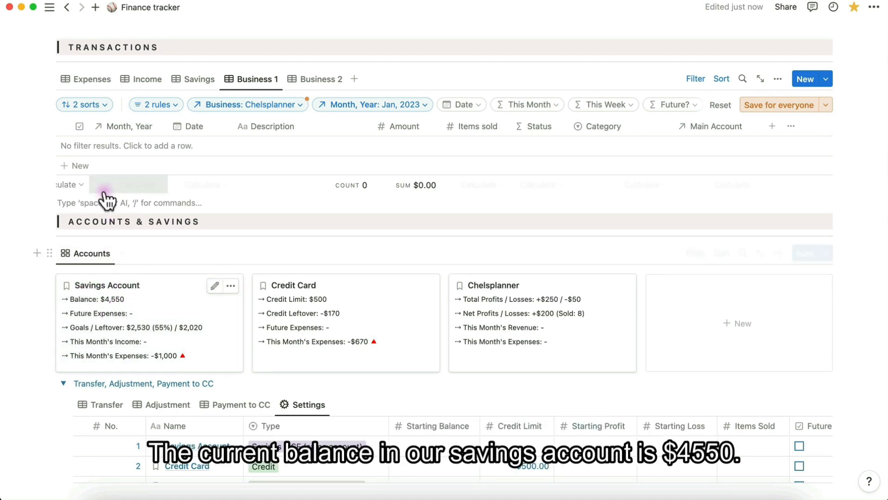
click(79, 166)
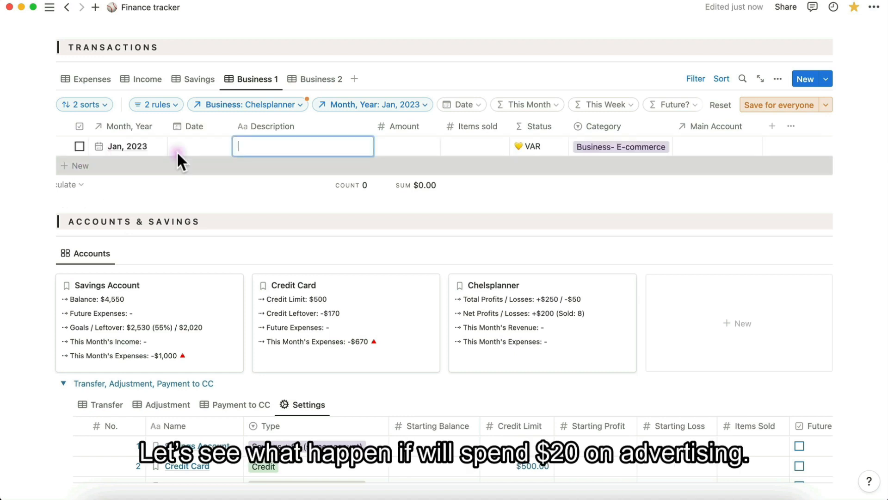
click(187, 147)
click(208, 329)
click(319, 152)
text(Advertising)
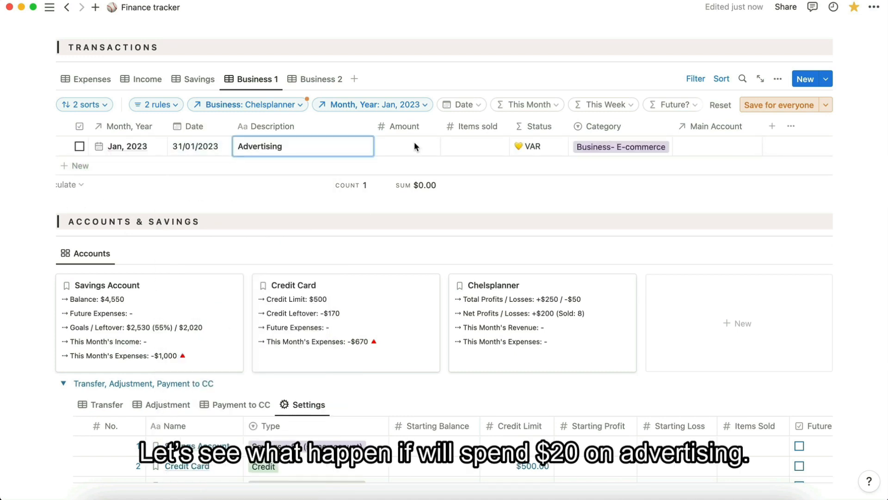
click(415, 146)
text(-20)
key(Return)
Categorize the Advertising transaction as Business- Advertising and link Savings Account as its main account.
click(606, 147)
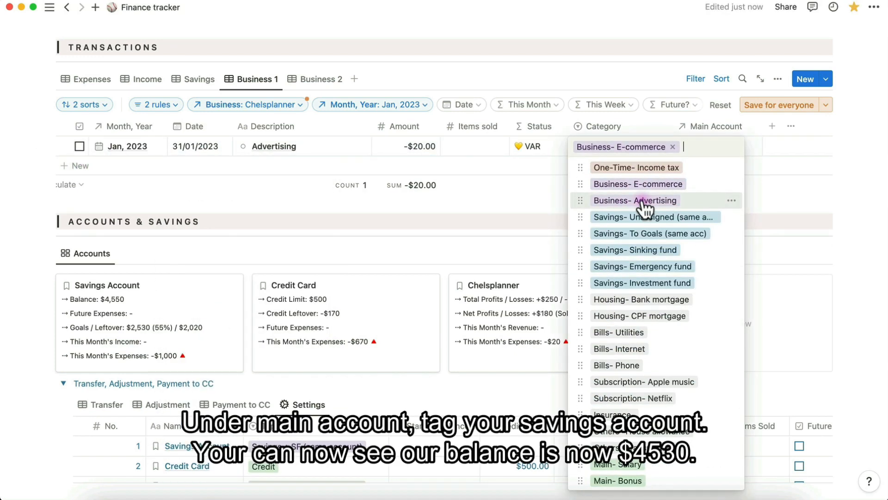
click(641, 200)
click(708, 146)
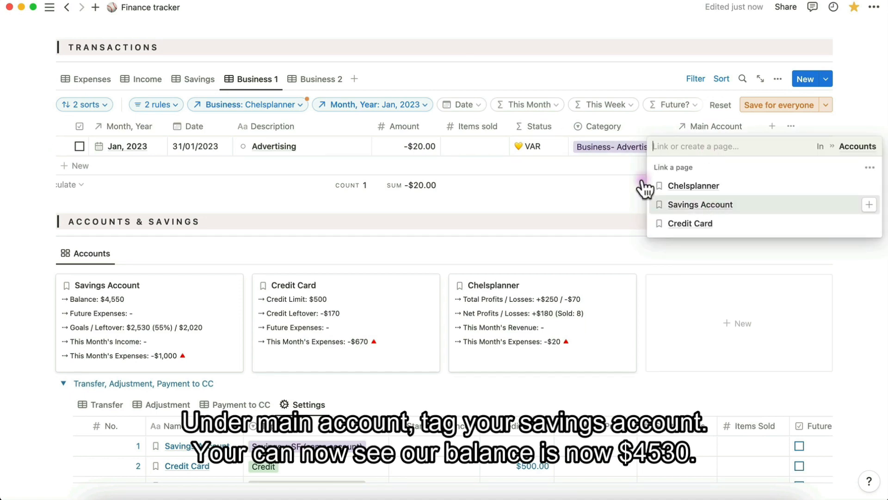
click(692, 205)
click(631, 181)
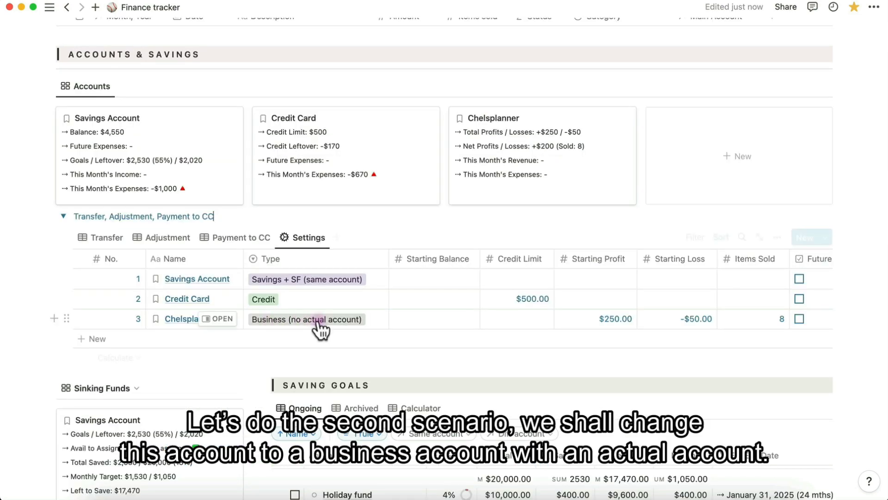
Change the Chelsplanner account type to Business (separate account) and set its starting balance to $50.
click(351, 318)
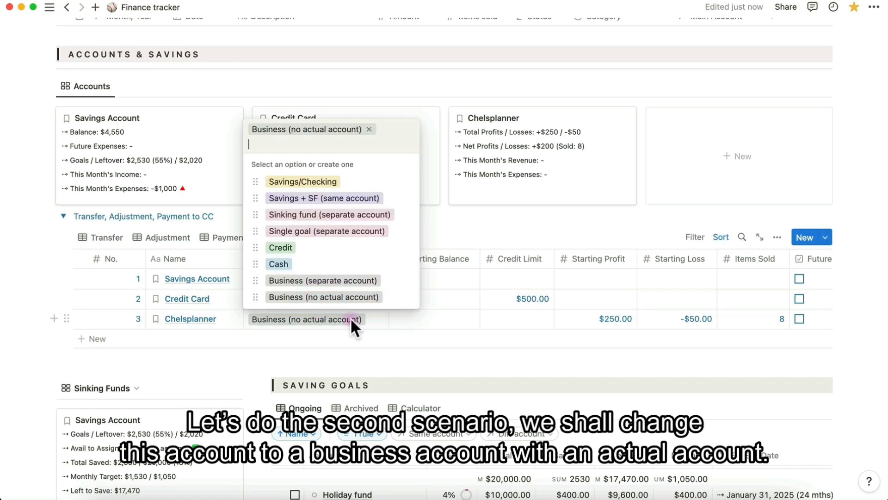
click(348, 281)
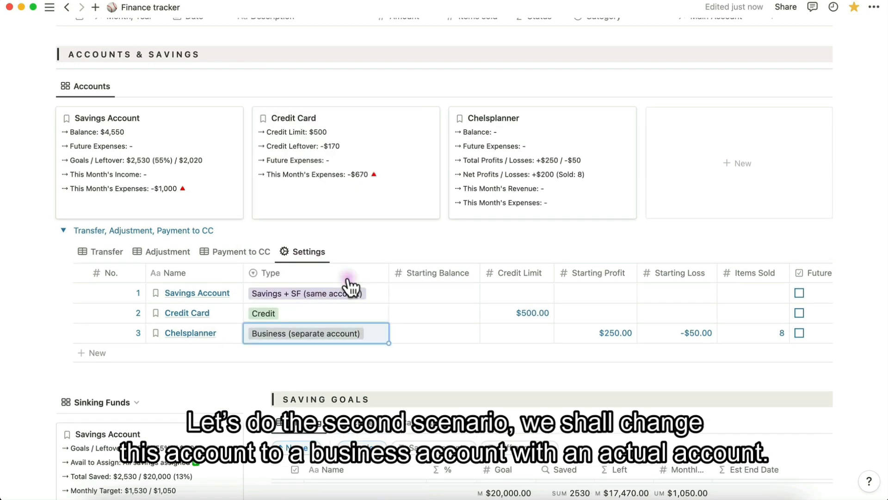
click(456, 333)
text(50)
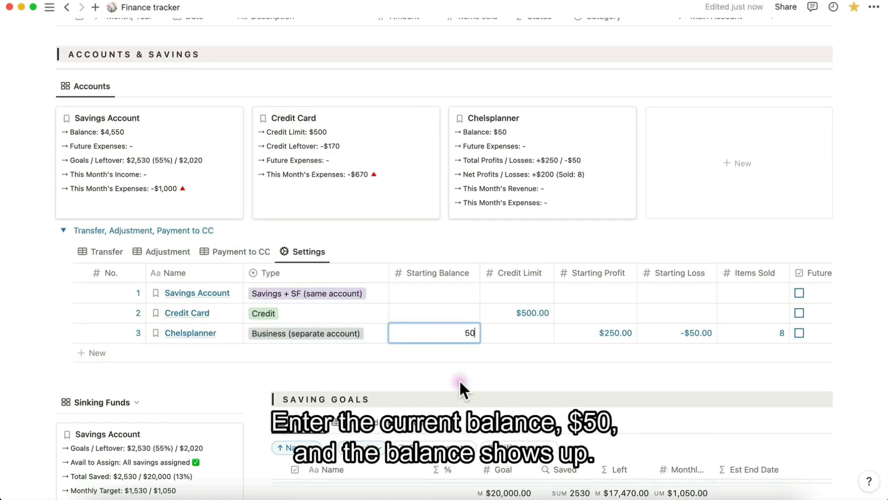
key(Return)
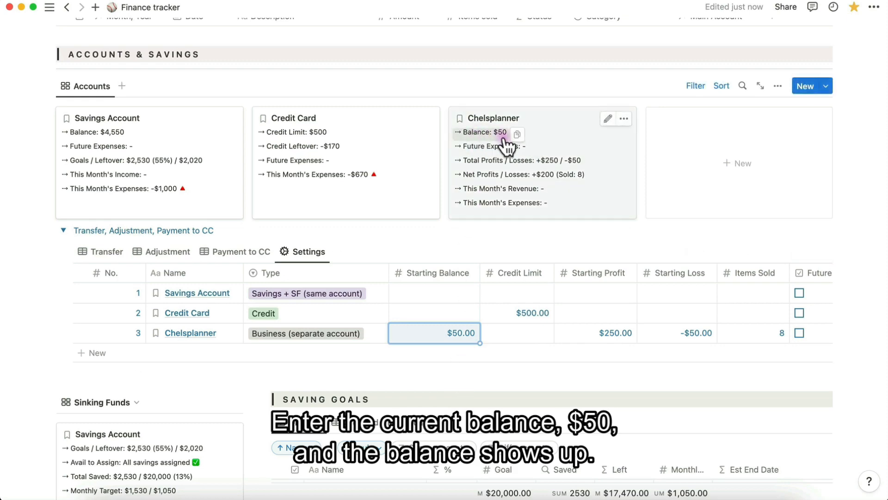
Add a Business 1 transaction described as Gumroad, dated January 31, 2023, with an amount of $30 and 2 items sold.
scroll(508, 147, up, 5)
click(101, 155)
click(206, 132)
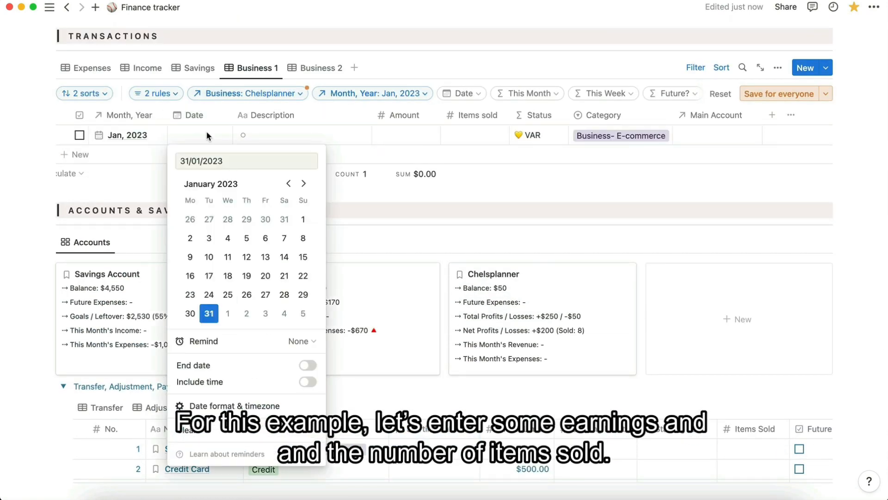
click(307, 138)
text(Gumroad)
click(421, 137)
text(30)
key(Return)
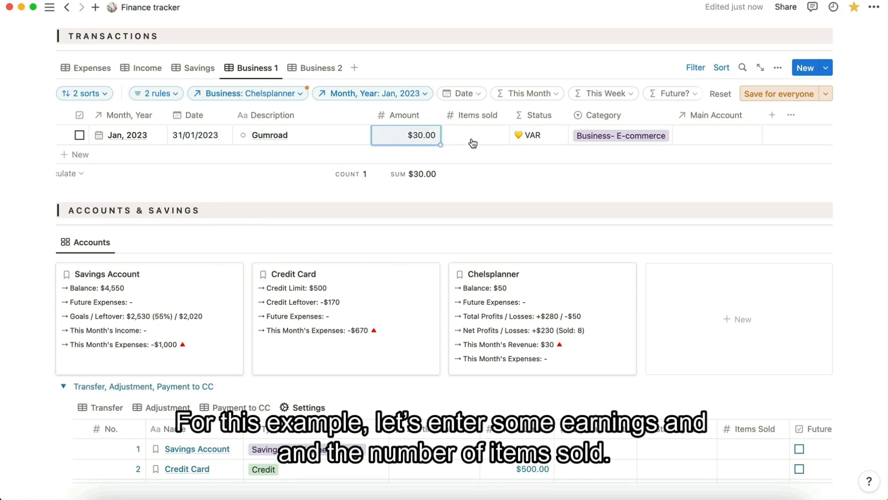
click(470, 137)
text(2)
Categorize the Gumroad transaction as B1- Gumroad and link Chelsplanner as its main account.
click(619, 135)
scroll(648, 341, down, 5)
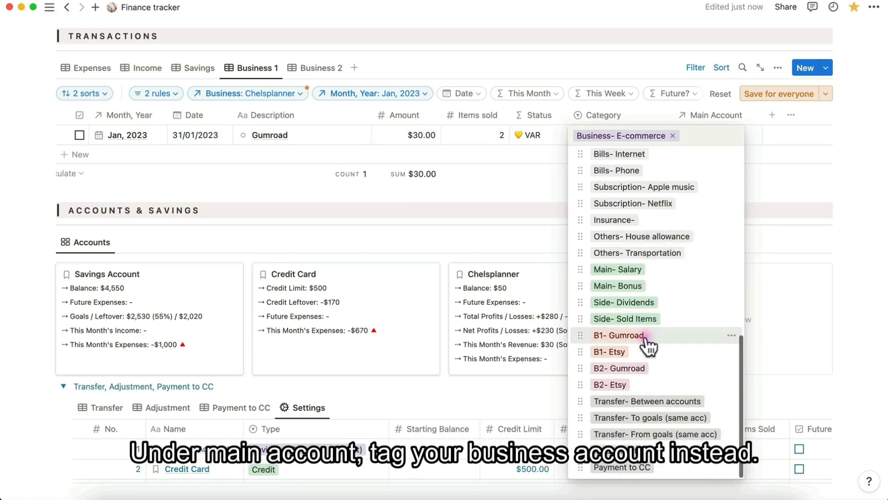
click(648, 341)
click(717, 135)
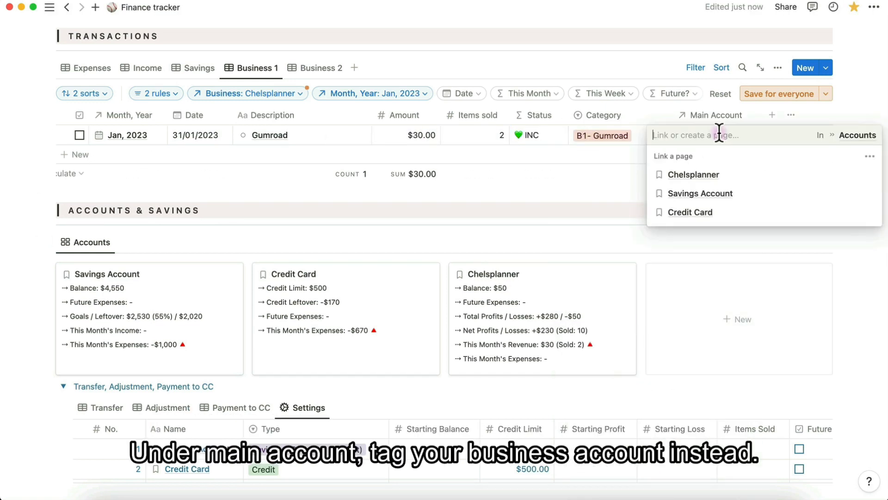
click(722, 178)
scroll(620, 193, down, 2)
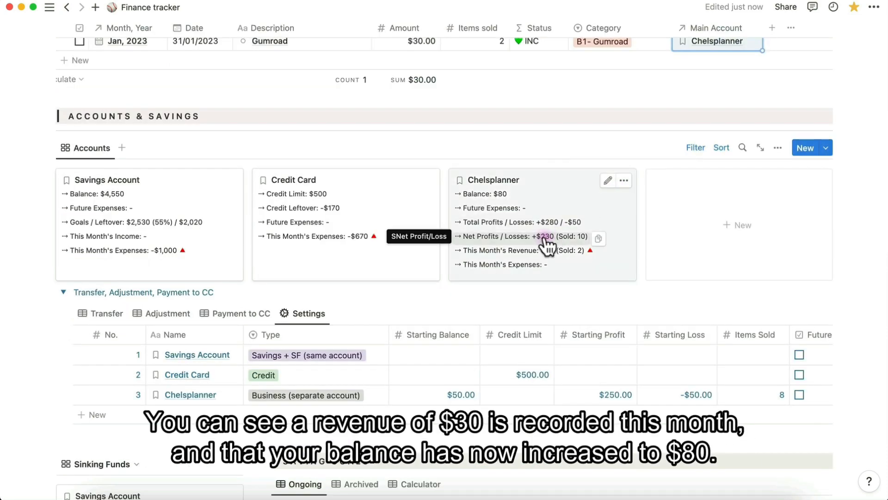